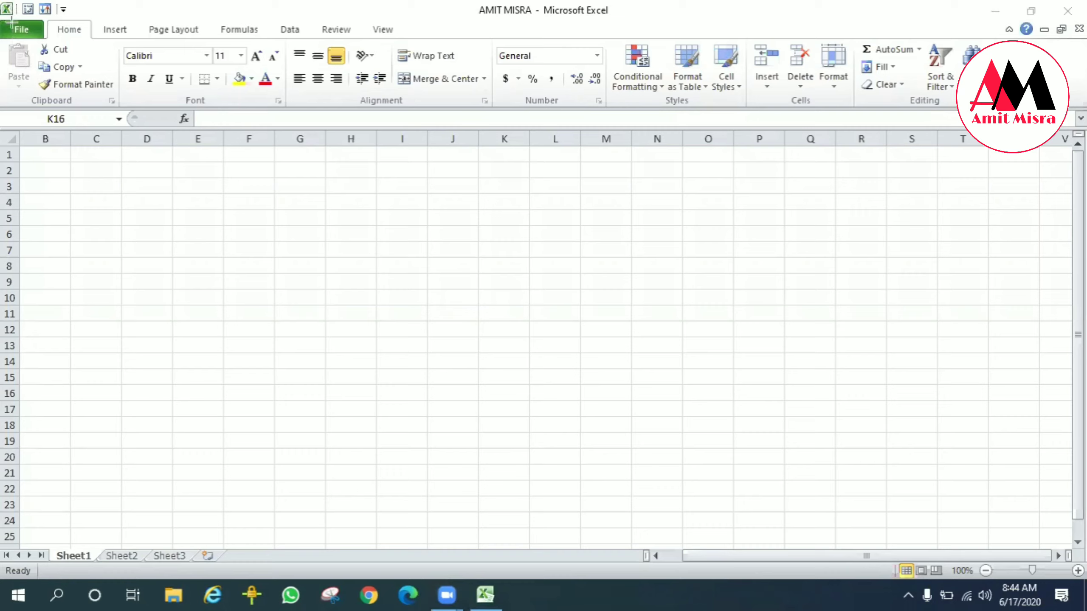
{"action": "mouse_move", "coordinate": [2, 2]}
{"action": "left_mouse_down"}
{"action": "mouse_move", "coordinate": [66, 34]}
{"action": "mouse_move", "coordinate": [87, 31]}
{"action": "mouse_move", "coordinate": [78, 27]}
{"action": "left_mouse_up"}
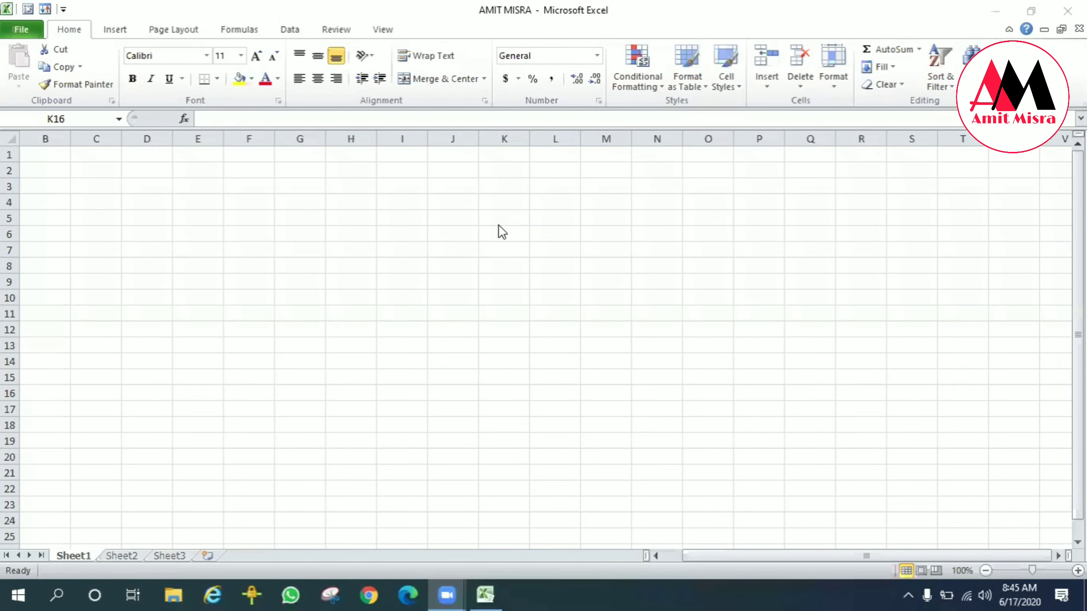
{"action": "mouse_move", "coordinate": [31, 10]}
{"action": "left_mouse_down"}
{"action": "mouse_move", "coordinate": [90, 75]}
{"action": "mouse_move", "coordinate": [334, 80]}
{"action": "mouse_move", "coordinate": [476, 50]}
{"action": "left_mouse_up"}
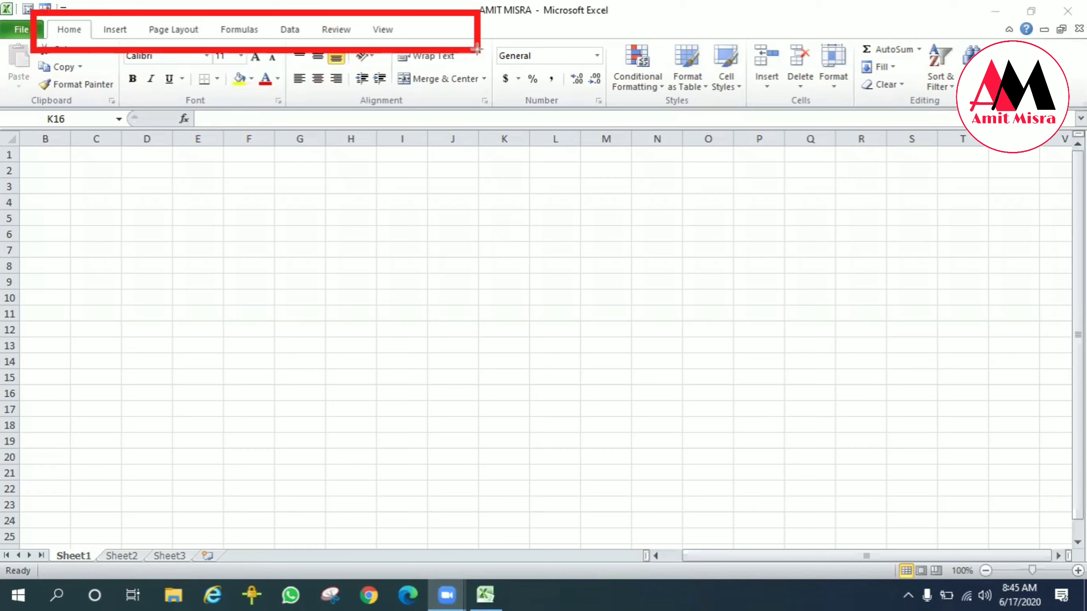
{"action": "key", "text": "ctrl+z"}
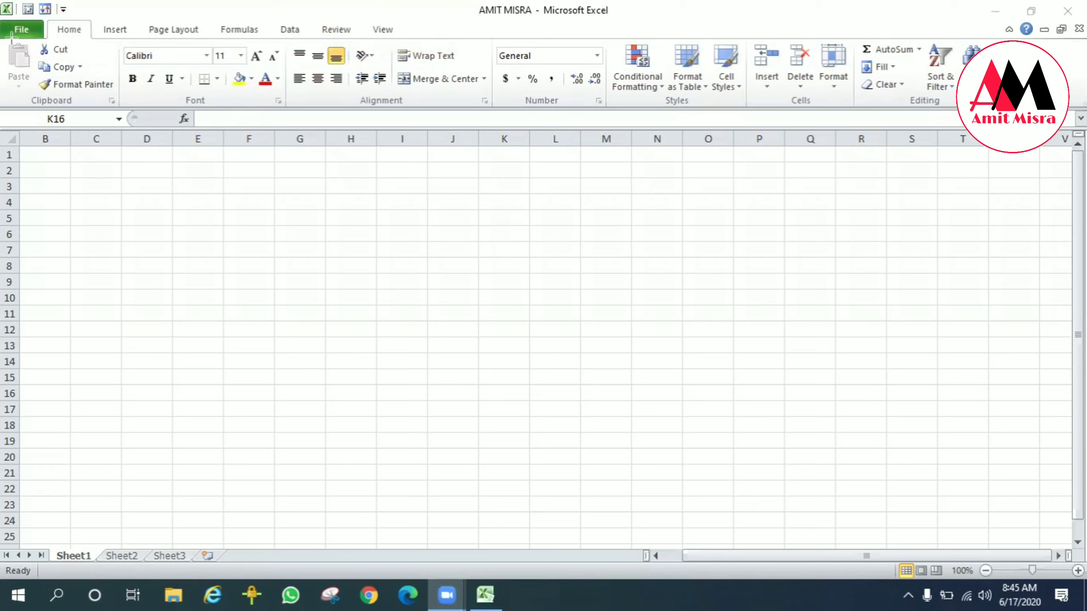
{"action": "mouse_move", "coordinate": [12, 37]}
{"action": "left_mouse_down"}
{"action": "mouse_move", "coordinate": [17, 118]}
{"action": "mouse_move", "coordinate": [342, 124]}
{"action": "mouse_move", "coordinate": [1017, 103]}
{"action": "left_mouse_up"}
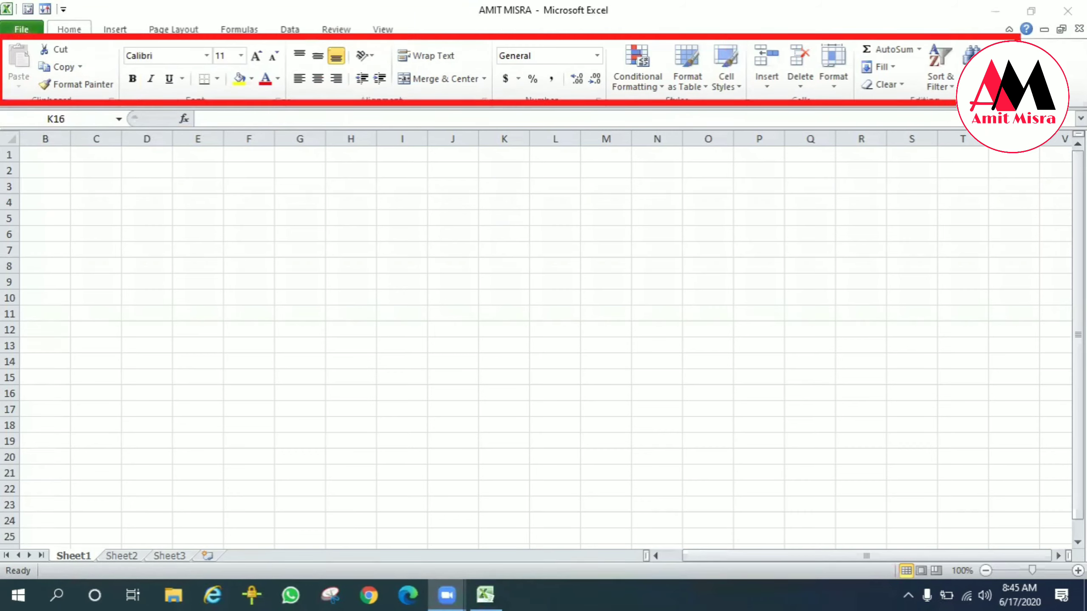
{"action": "key", "text": "ctrl+z"}
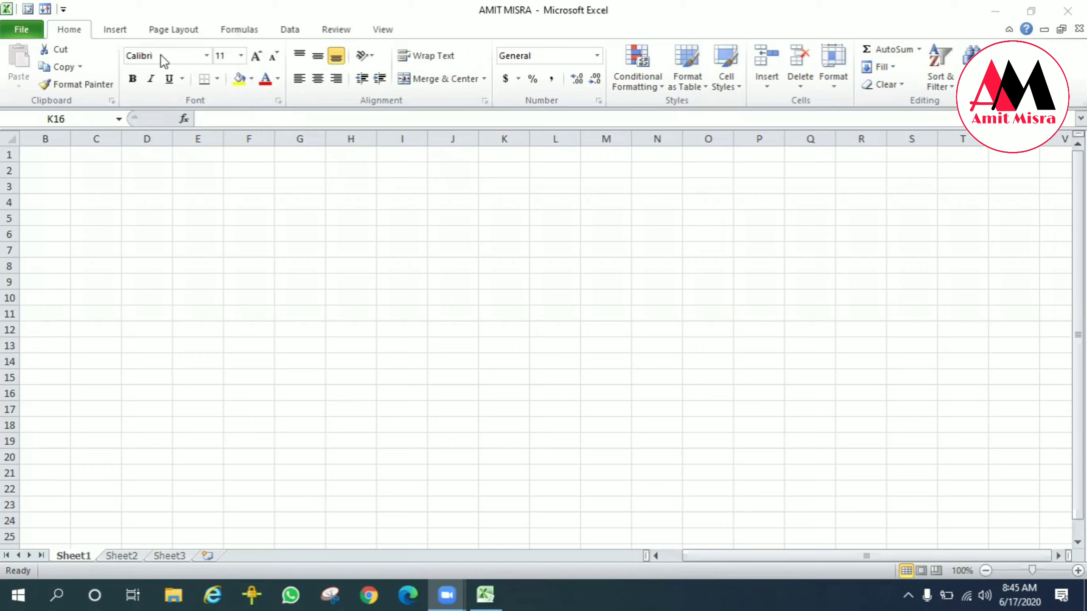
Step: Open the Format Cells font settings from the Font group and close the dialog with OK
{"action": "left_click", "coordinate": [204, 56]}
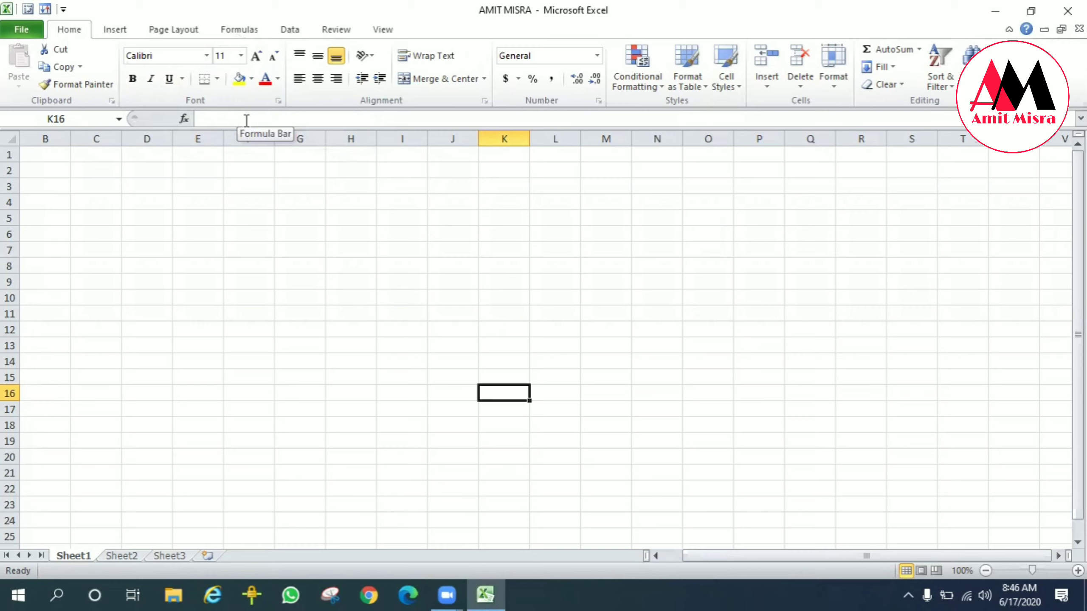
{"action": "left_click", "coordinate": [278, 101]}
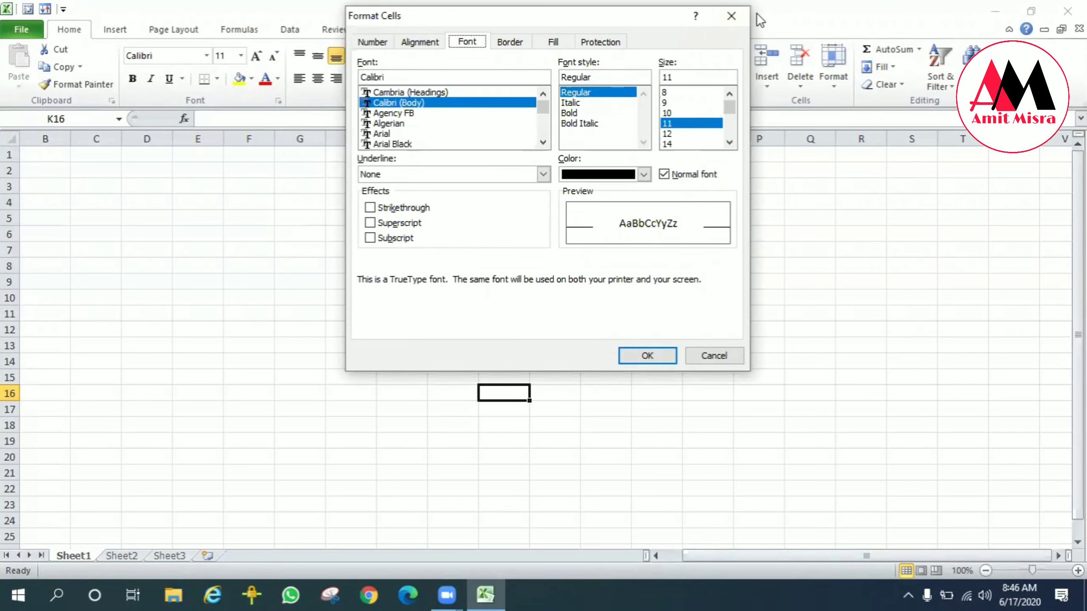
{"action": "left_click", "coordinate": [647, 356]}
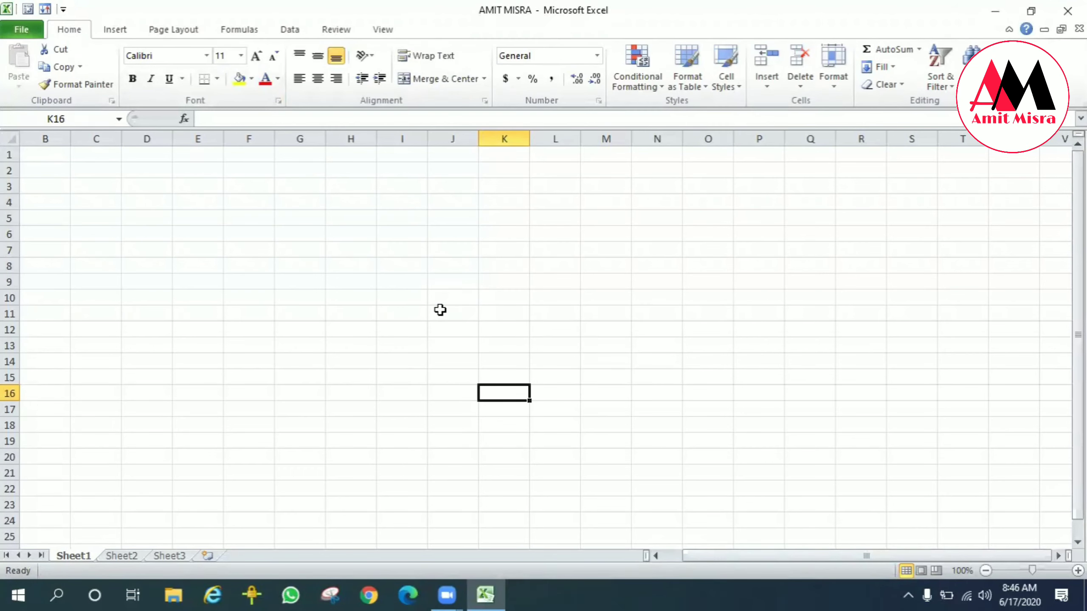
{"action": "key", "text": "ctrl+2"}
{"action": "mouse_move", "coordinate": [1, 100]}
{"action": "left_mouse_down"}
{"action": "mouse_move", "coordinate": [89, 156]}
{"action": "mouse_move", "coordinate": [144, 146]}
{"action": "left_mouse_up"}
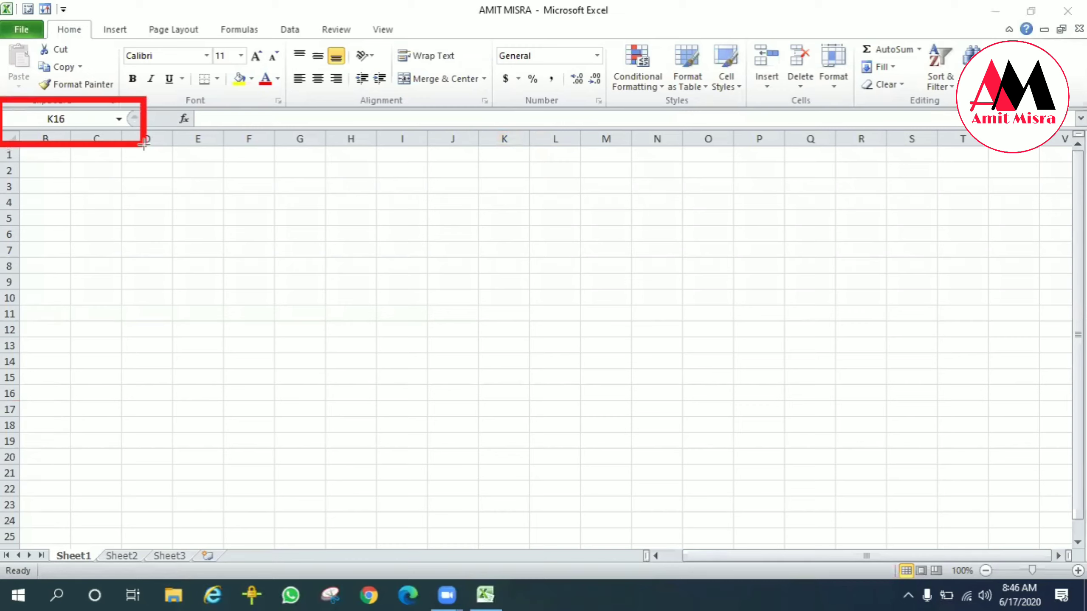
{"action": "key", "text": "e"}
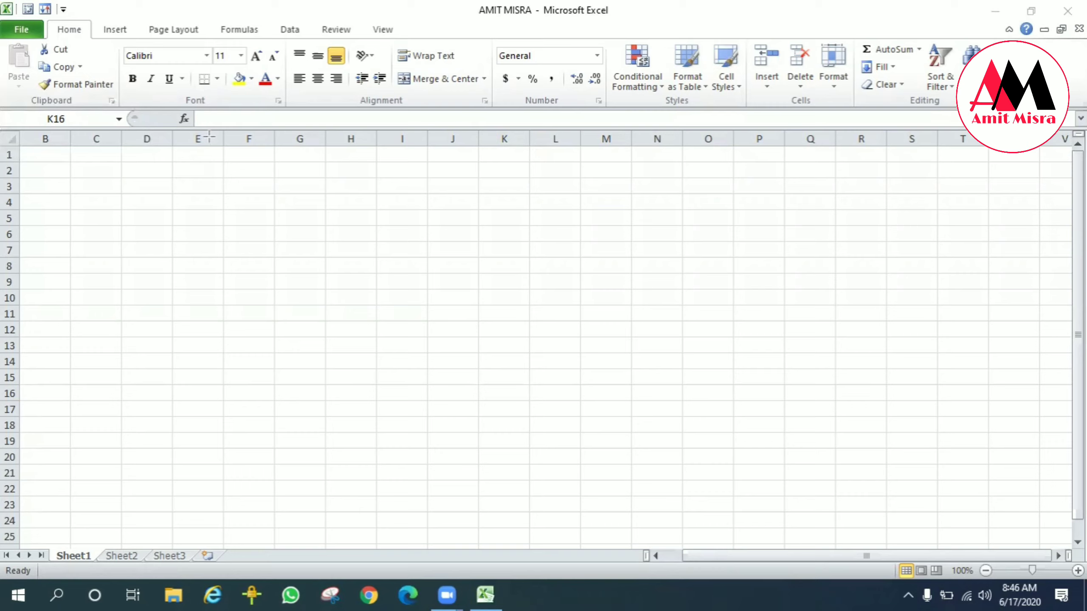
{"action": "mouse_move", "coordinate": [180, 97]}
{"action": "left_mouse_down"}
{"action": "mouse_move", "coordinate": [257, 152]}
{"action": "mouse_move", "coordinate": [1084, 145]}
{"action": "left_mouse_up"}
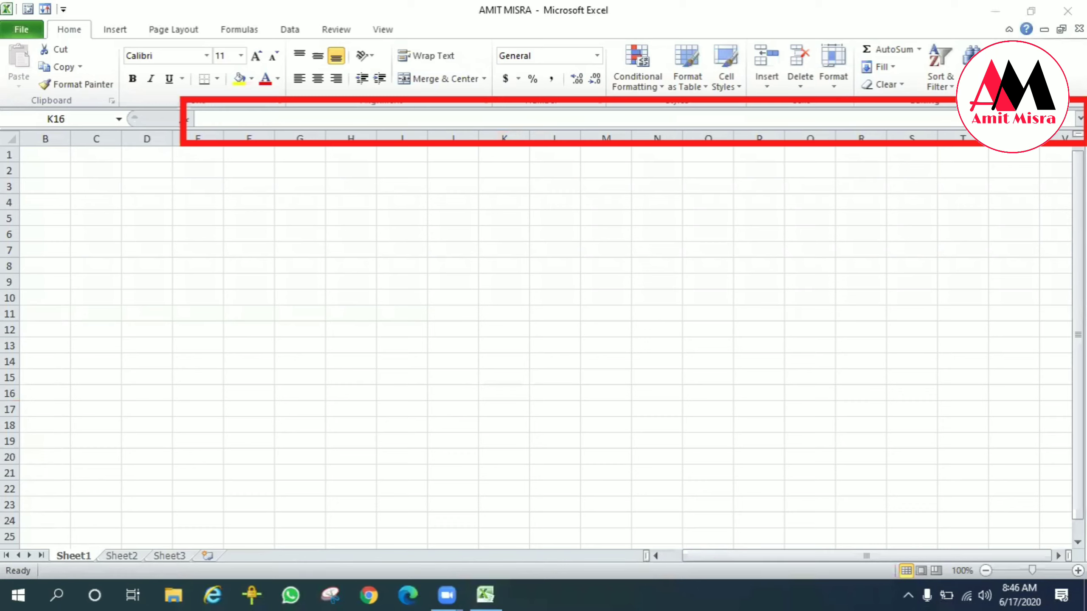
{"action": "key", "text": "ctrl+z"}
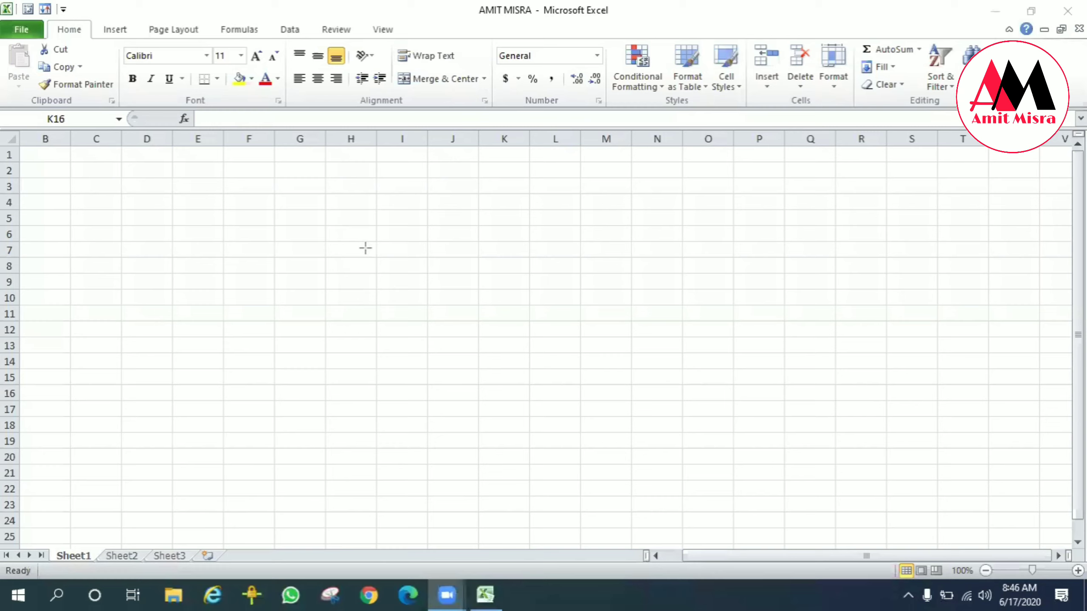
Step: Start a VLOOKUP formula in cell K16 using formula autocomplete, then erase it
{"action": "key", "text": "Escape"}
{"action": "left_click", "coordinate": [290, 203]}
{"action": "key", "text": "BackSpace"}
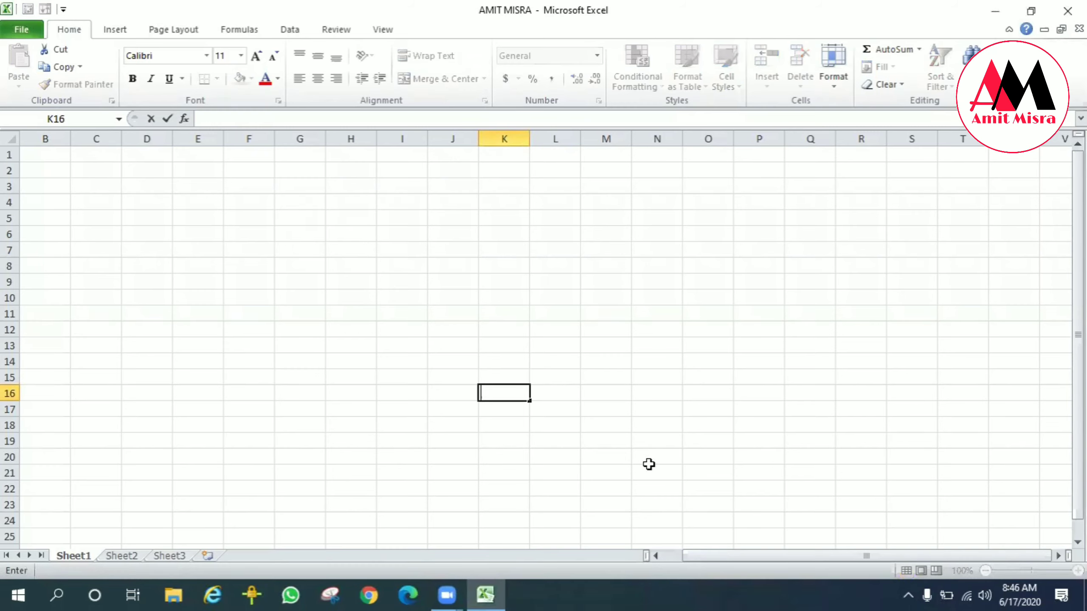
{"action": "type", "text": "=vl"}
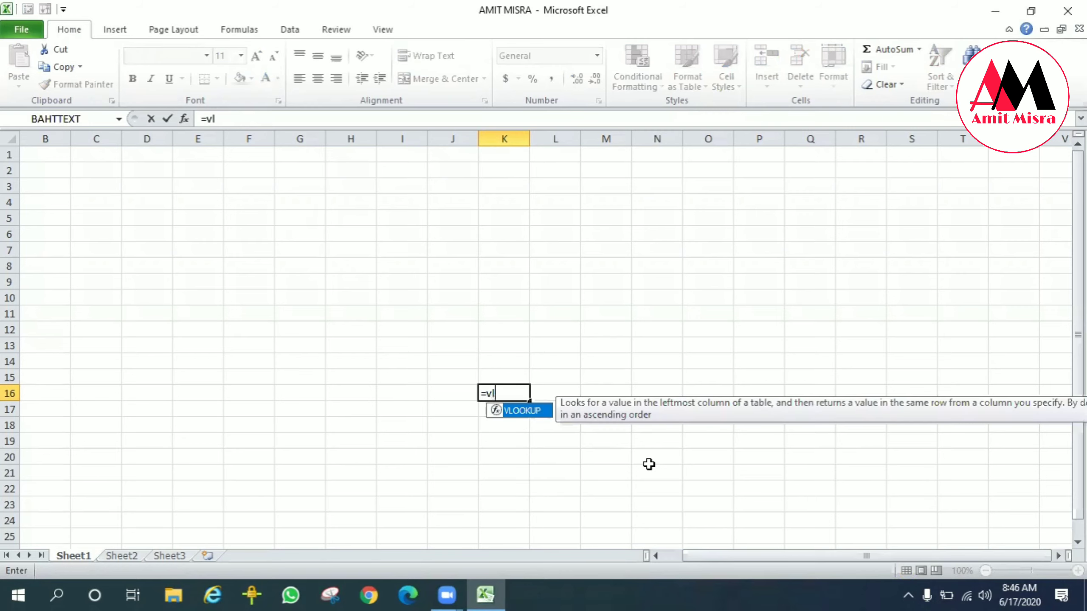
{"action": "key", "text": "Tab"}
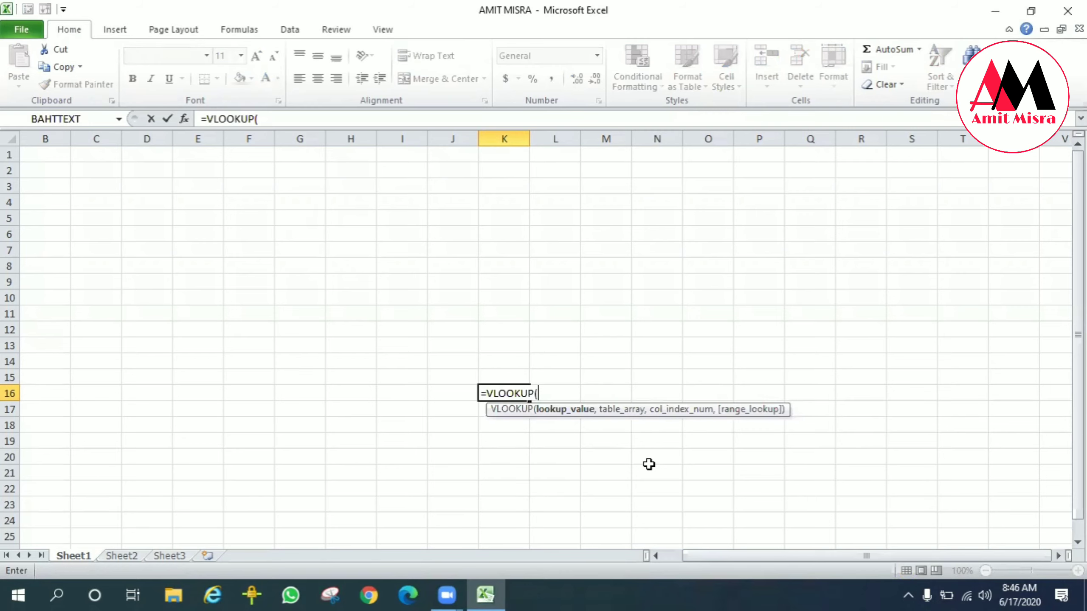
{"action": "key", "text": "BackSpace"}
Step: Type 1000 and then Text into cell K16, erasing each and cancelling the entry
{"action": "key", "text": "BackSpace"}
{"action": "key", "text": "BackSpace"}
{"action": "key", "text": "BackSpace"}
{"action": "key", "text": "BackSpace"}
{"action": "key", "text": "BackSpace"}
{"action": "key", "text": "BackSpace"}
{"action": "key", "text": "BackSpace"}
{"action": "key", "text": "BackSpace"}
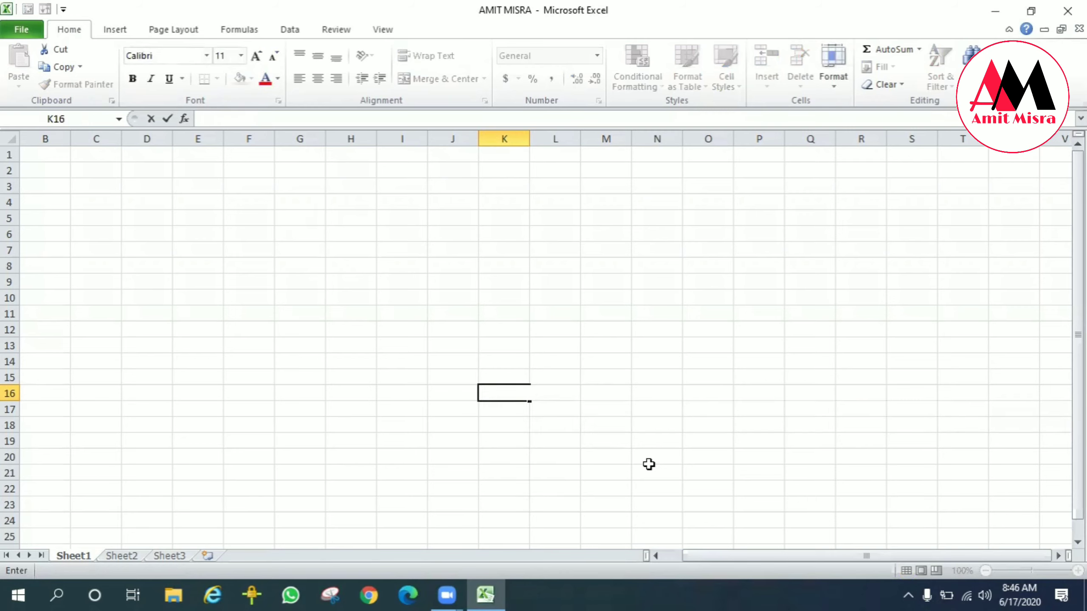
{"action": "type", "text": "1000"}
{"action": "key", "text": "BackSpace"}
{"action": "key", "text": "BackSpace"}
{"action": "key", "text": "BackSpace"}
{"action": "key", "text": "BackSpace"}
{"action": "type", "text": "Text"}
{"action": "key", "text": "BackSpace"}
{"action": "key", "text": "BackSpace"}
{"action": "key", "text": "BackSpace"}
{"action": "key", "text": "BackSpace"}
{"action": "key", "text": "Escape"}
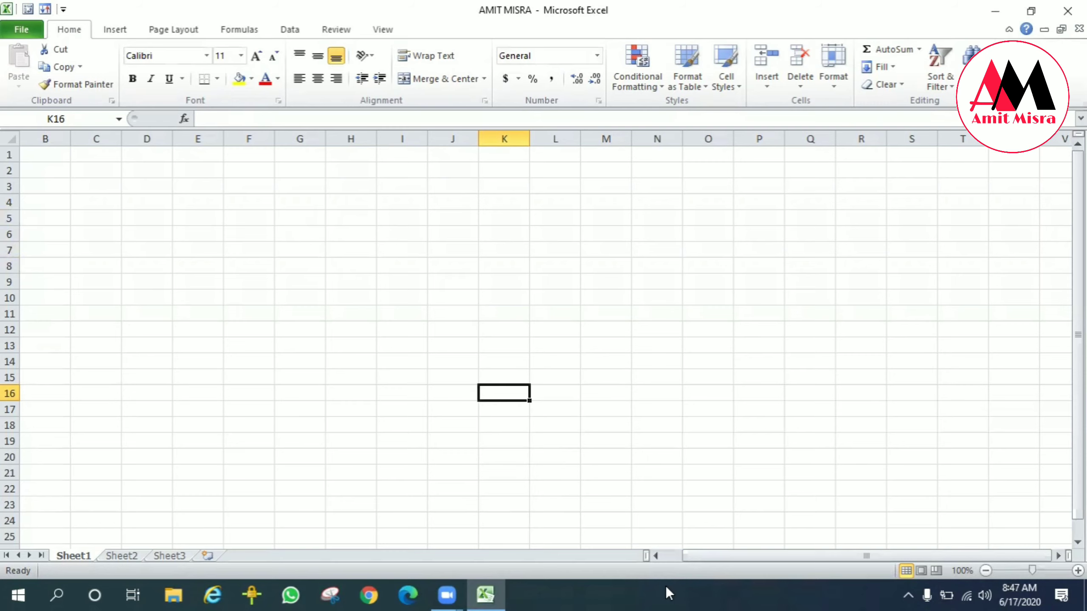
Step: Jump to cell A1, select the entire worksheet, then deselect it by returning to A1
{"action": "key", "text": "ctrl+Home"}
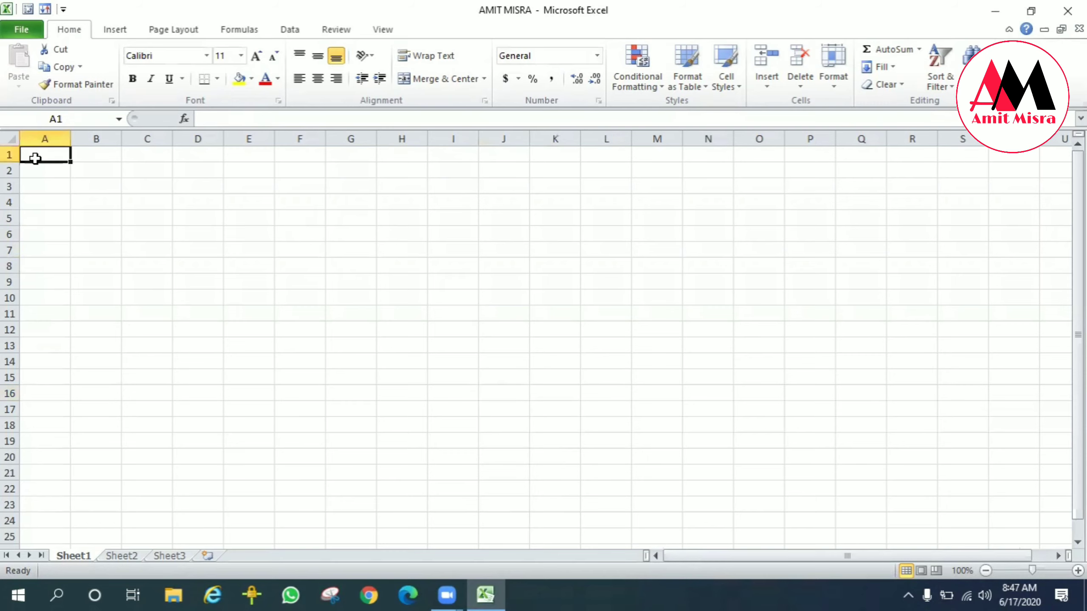
{"action": "key", "text": "ctrl+a"}
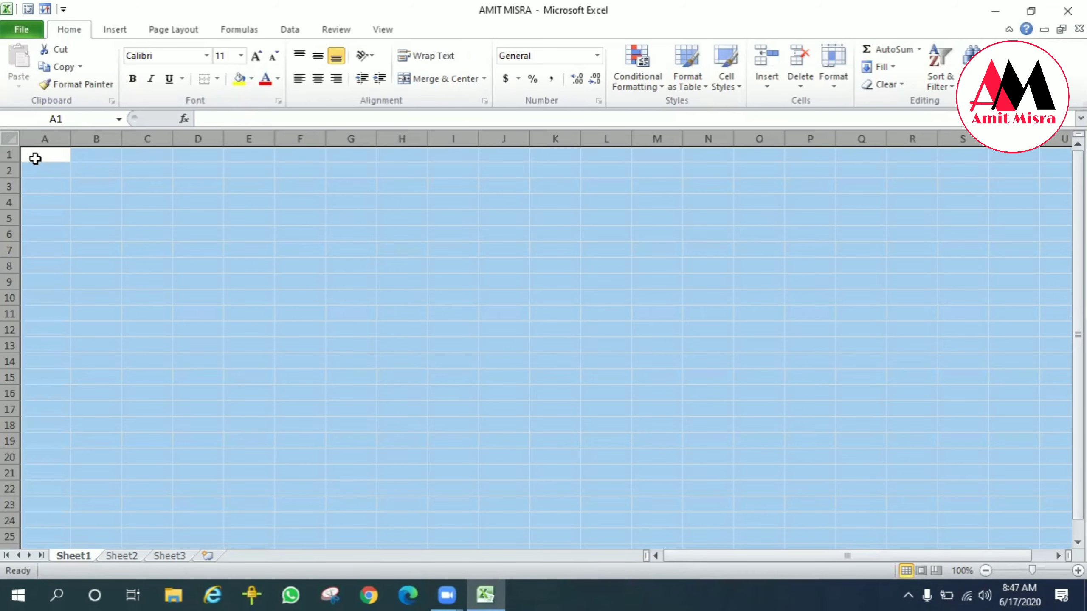
{"action": "left_click", "coordinate": [35, 158]}
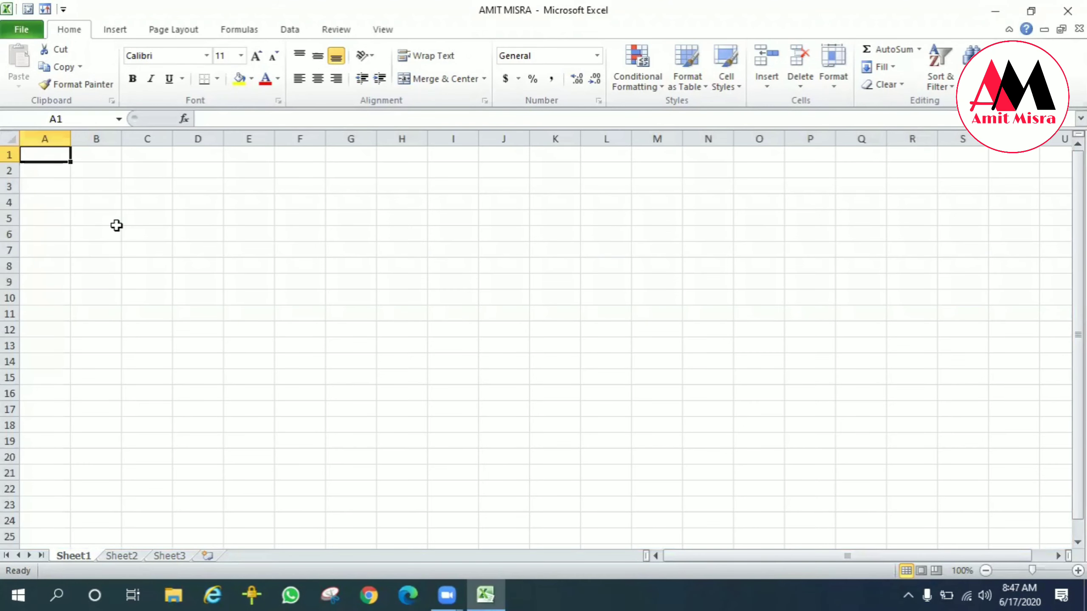
Step: Move along row 1, jumping to the last column XFD and back to column A
{"action": "key", "text": "Right"}
{"action": "key", "text": "Right"}
{"action": "key", "text": "Right"}
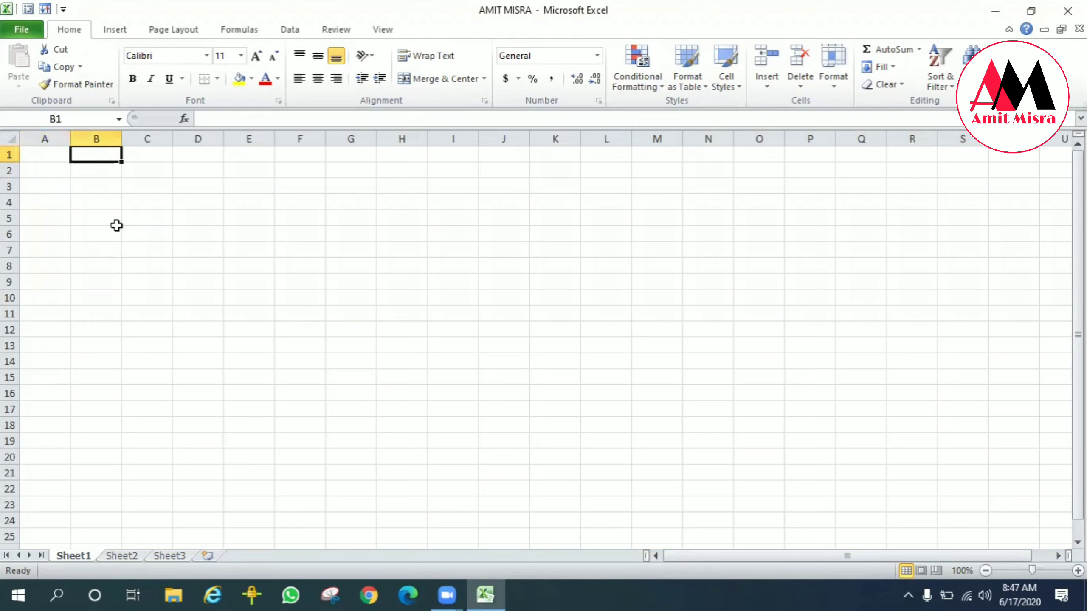
{"action": "key", "text": "End"}
{"action": "key", "text": "Right"}
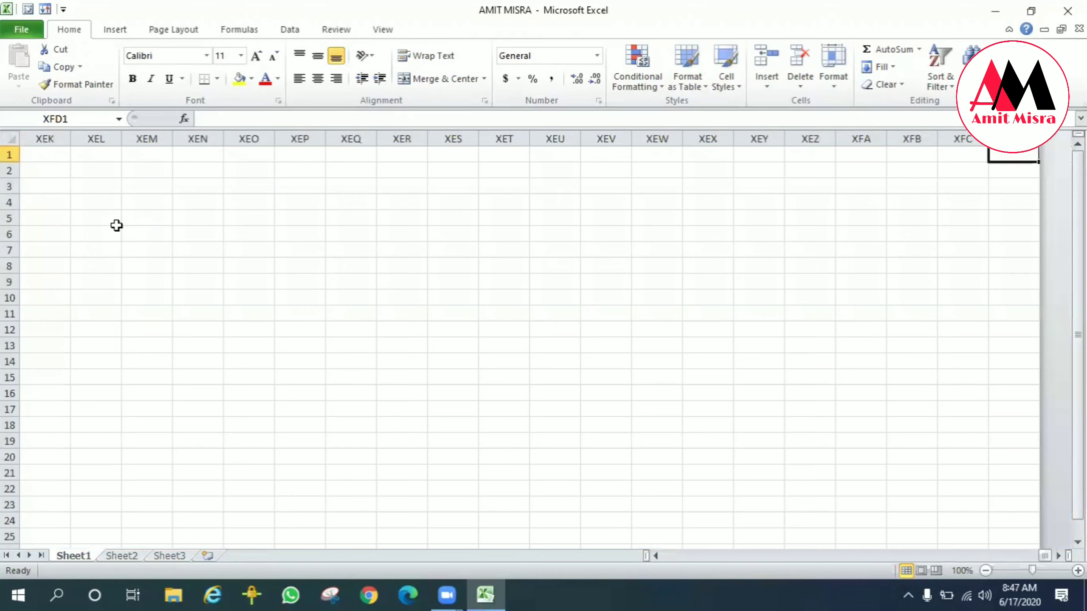
{"action": "key", "text": "End"}
{"action": "key", "text": "Left"}
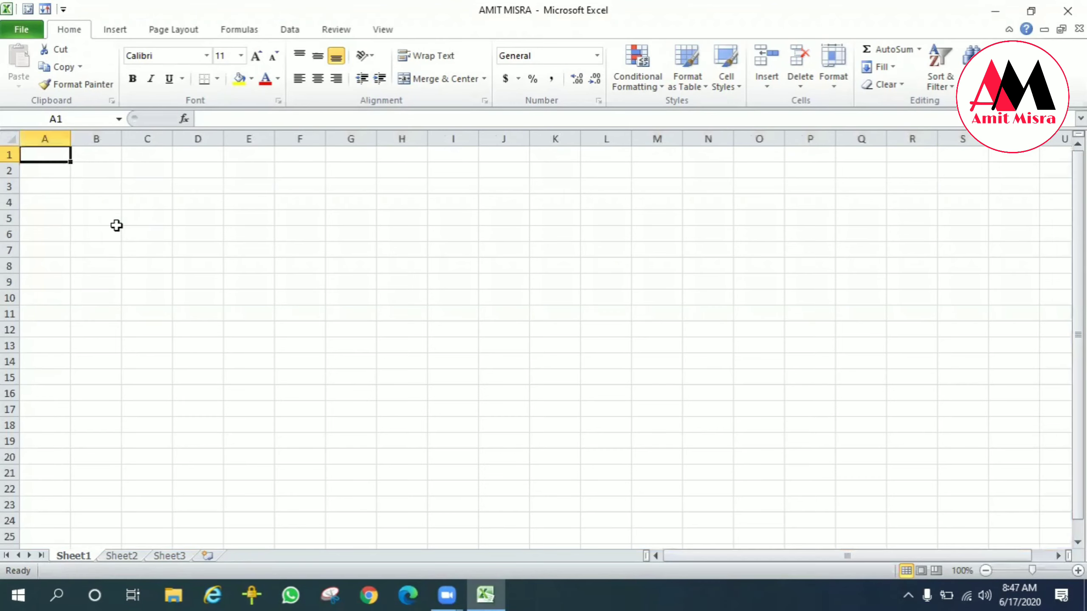
Step: Move down column A, jumping to the last row 1048576 and back to row 1, ending in cell B2
{"action": "key", "text": "Down"}
{"action": "key", "text": "Down"}
{"action": "key", "text": "Down"}
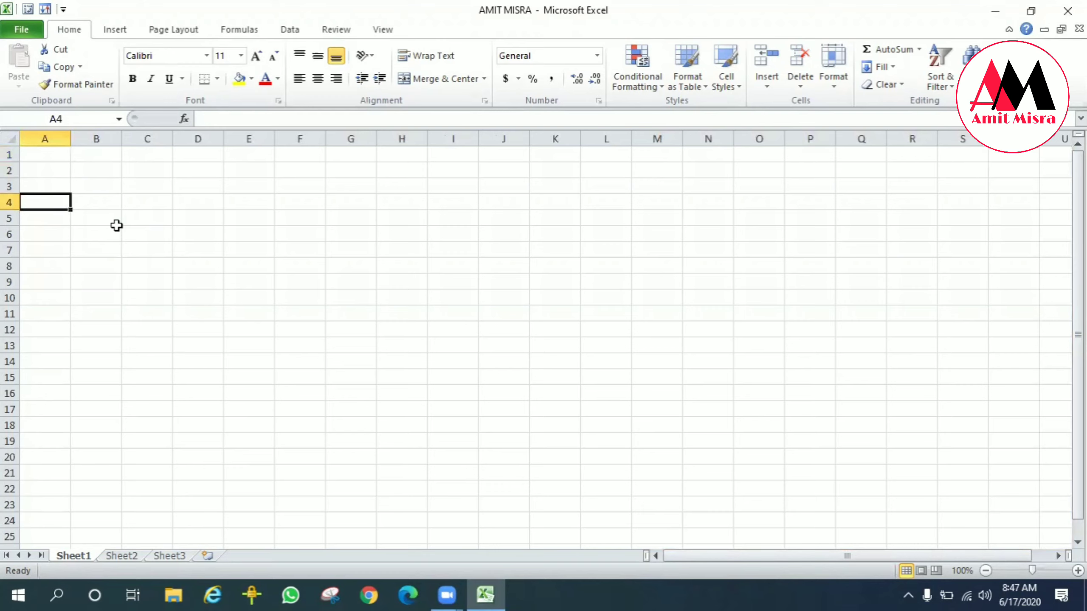
{"action": "key", "text": "End"}
{"action": "key", "text": "Down"}
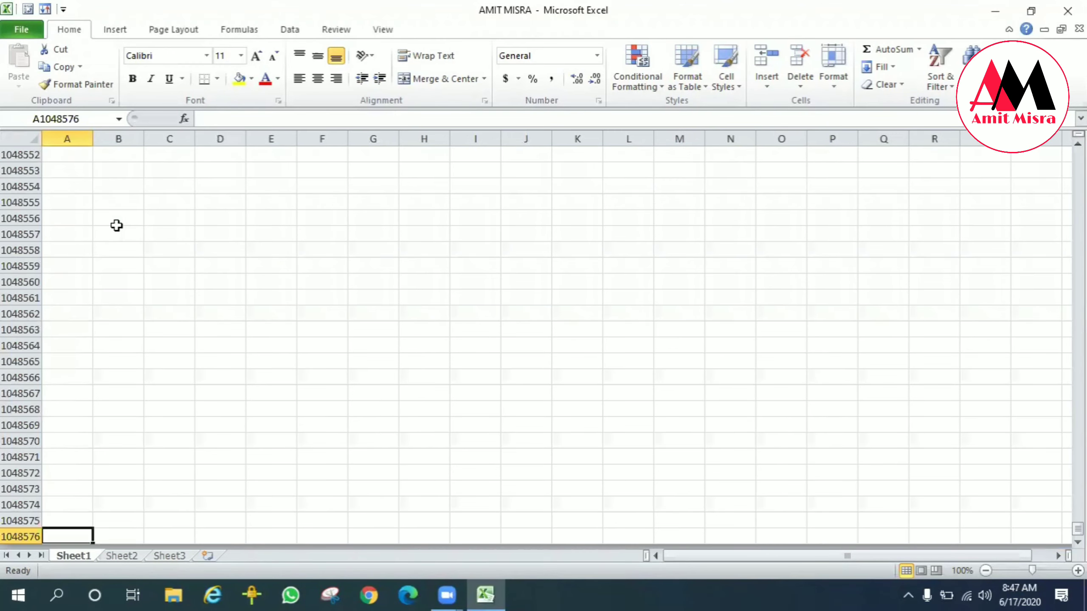
{"action": "key", "text": "End"}
{"action": "key", "text": "Up"}
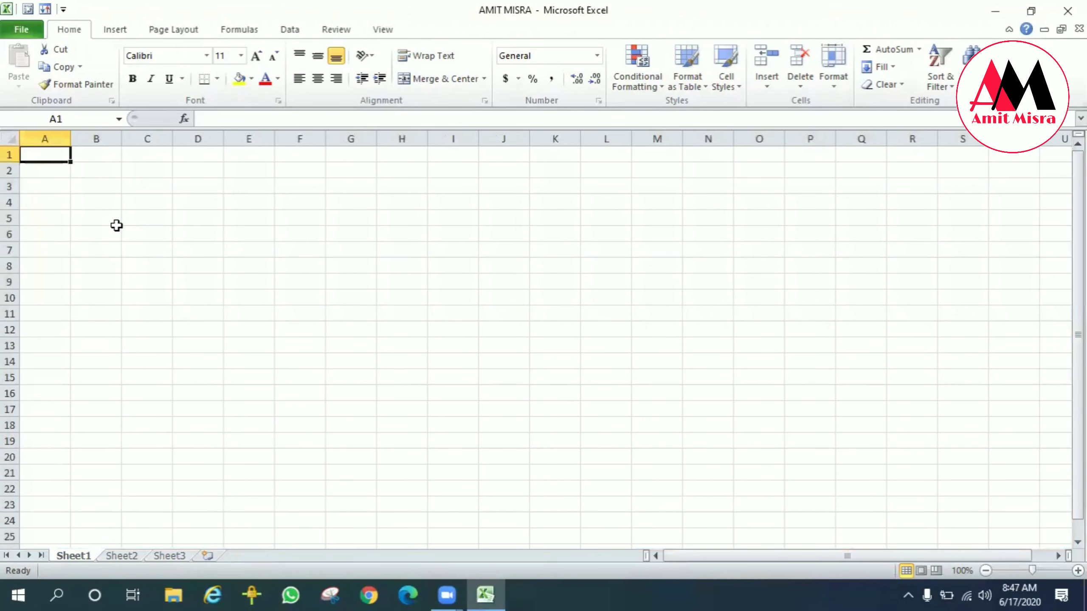
{"action": "key", "text": "Down"}
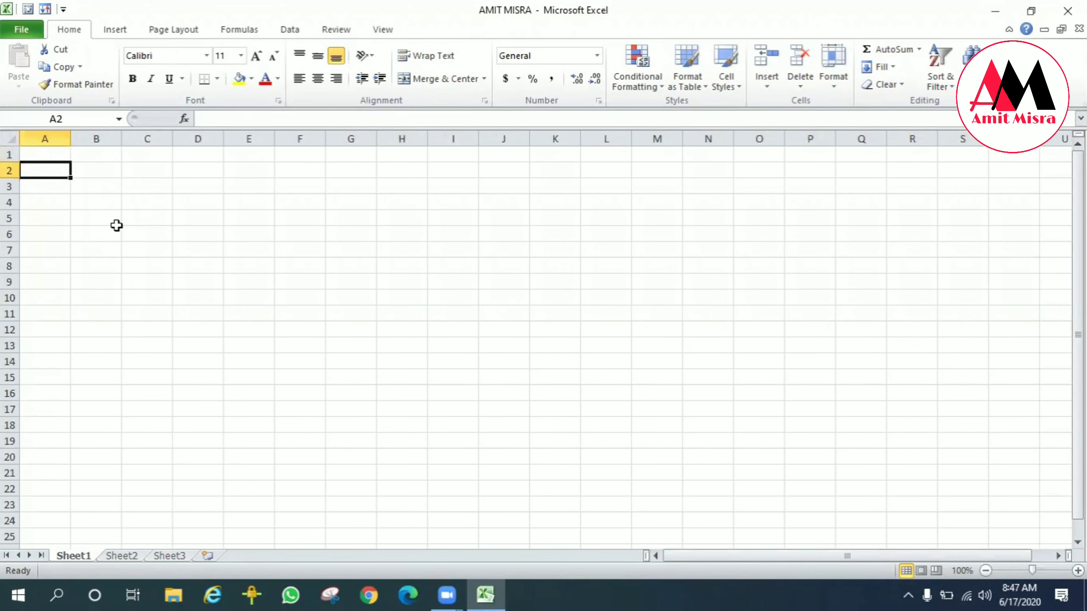
{"action": "key", "text": "Right"}
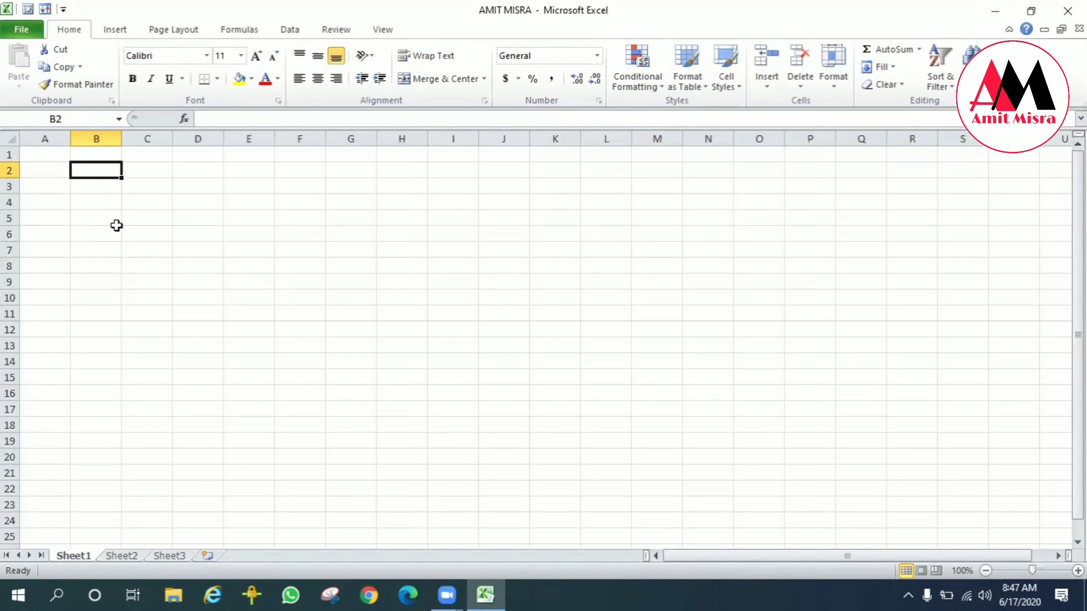
Step: Select the range C2:K6 and type C2:K6 into its first cell, then erase and cancel the entry
{"action": "left_click", "coordinate": [219, 168]}
{"action": "mouse_move", "coordinate": [134, 166]}
{"action": "left_mouse_down"}
{"action": "mouse_move", "coordinate": [162, 247]}
{"action": "mouse_move", "coordinate": [415, 255]}
{"action": "mouse_move", "coordinate": [560, 242]}
{"action": "left_mouse_up"}
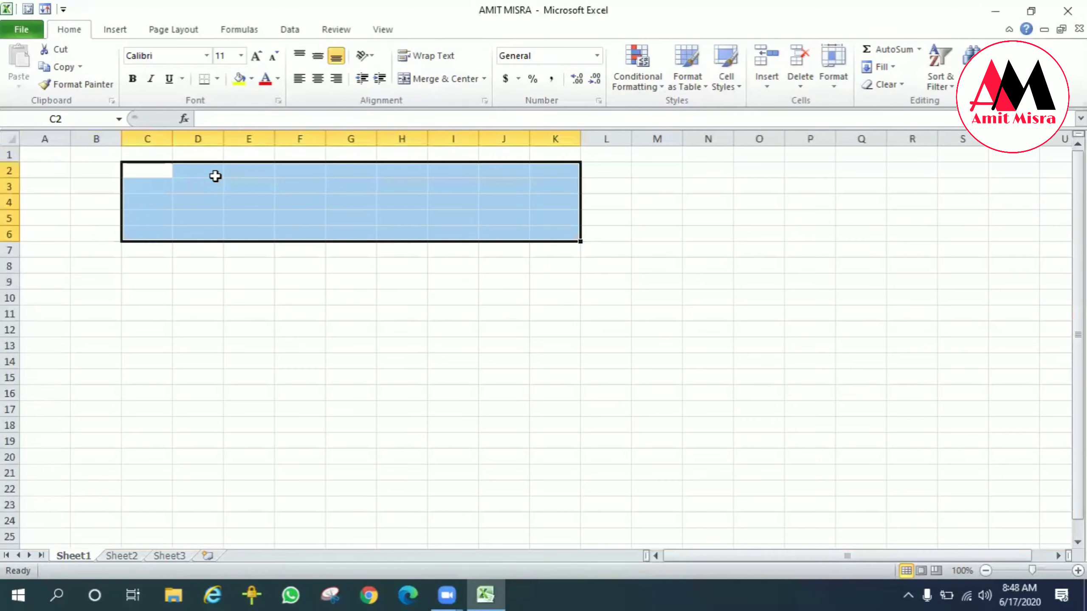
{"action": "type", "text": "C"}
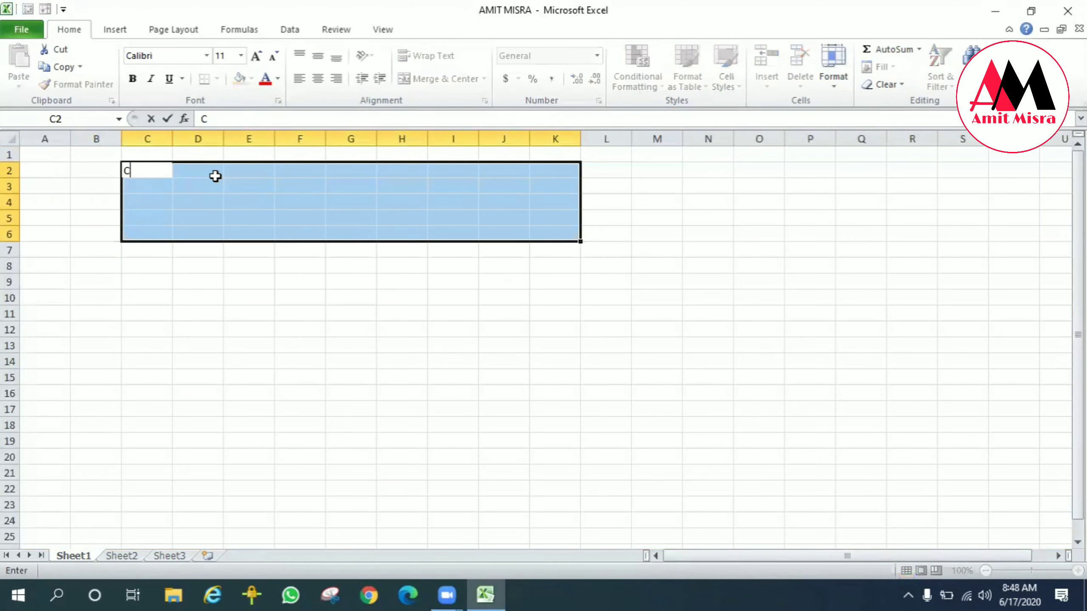
{"action": "type", "text": "2:K6"}
{"action": "key", "text": "BackSpace"}
{"action": "key", "text": "BackSpace"}
{"action": "key", "text": "BackSpace"}
{"action": "key", "text": "BackSpace"}
{"action": "key", "text": "BackSpace"}
{"action": "key", "text": "Escape"}
{"action": "key", "text": "ctrl+z"}
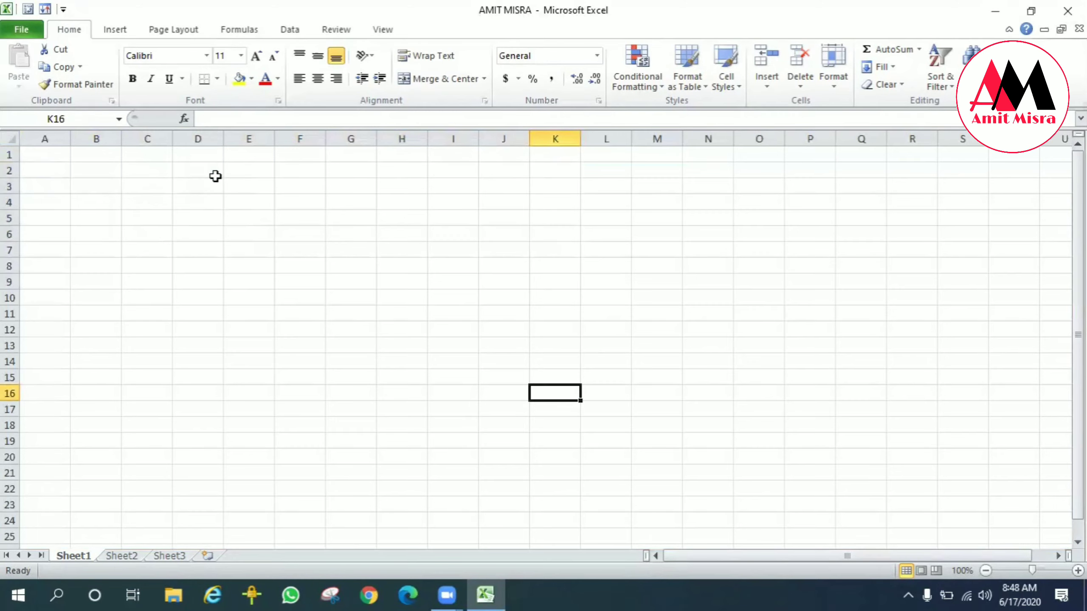
Step: Insert a new worksheet after Sheet3
{"action": "left_click", "coordinate": [209, 555]}
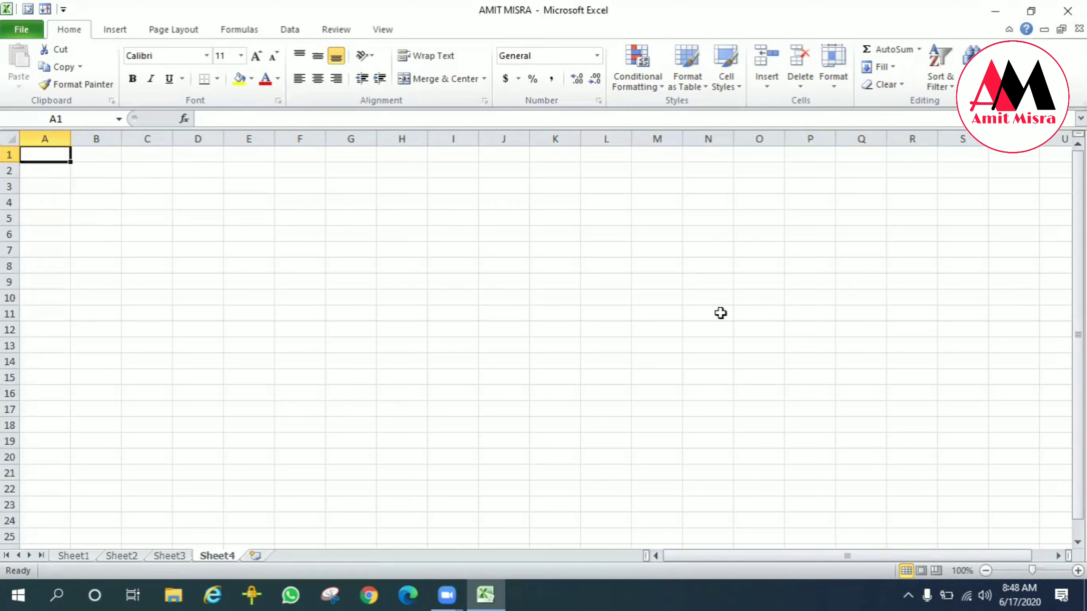
{"action": "mouse_move", "coordinate": [885, 556]}
{"action": "left_mouse_down"}
{"action": "mouse_move", "coordinate": [892, 589]}
{"action": "mouse_move", "coordinate": [977, 593]}
{"action": "mouse_move", "coordinate": [964, 591]}
{"action": "left_mouse_up"}
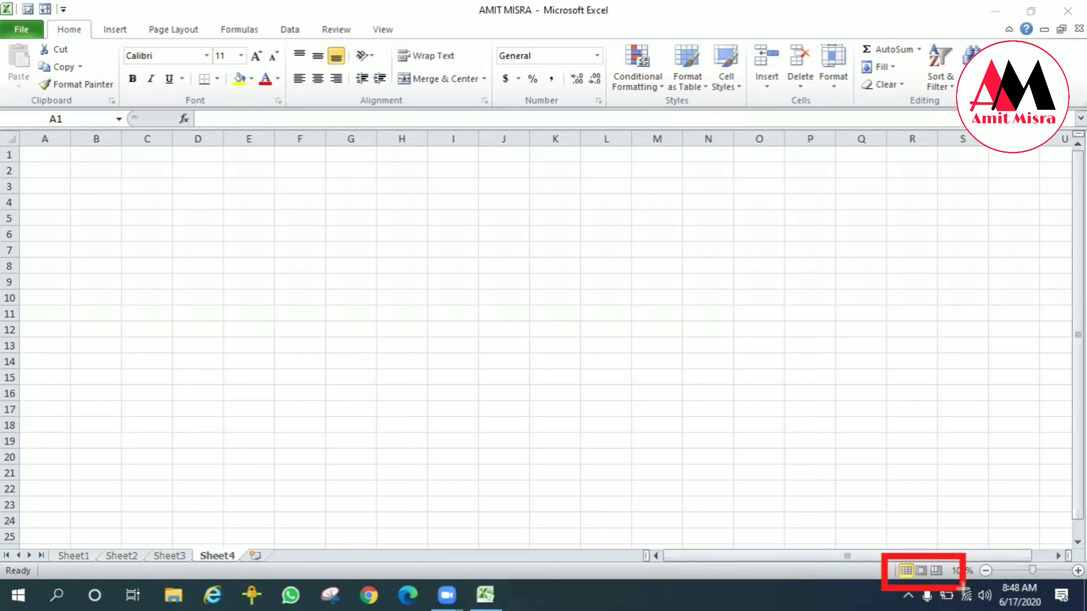
{"action": "key", "text": "ctrl+z"}
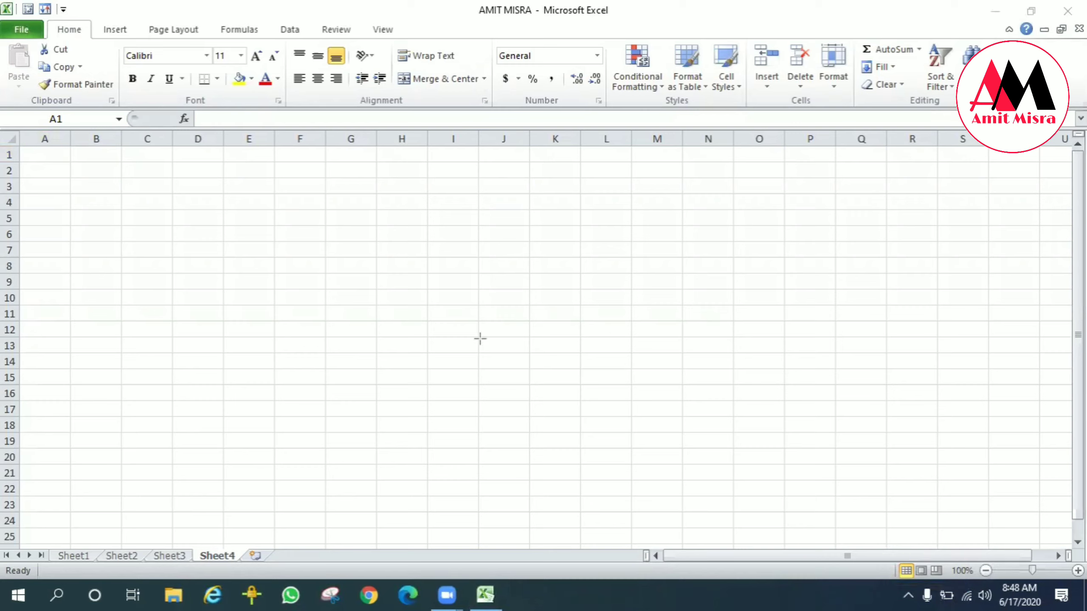
{"action": "left_click", "coordinate": [919, 571]}
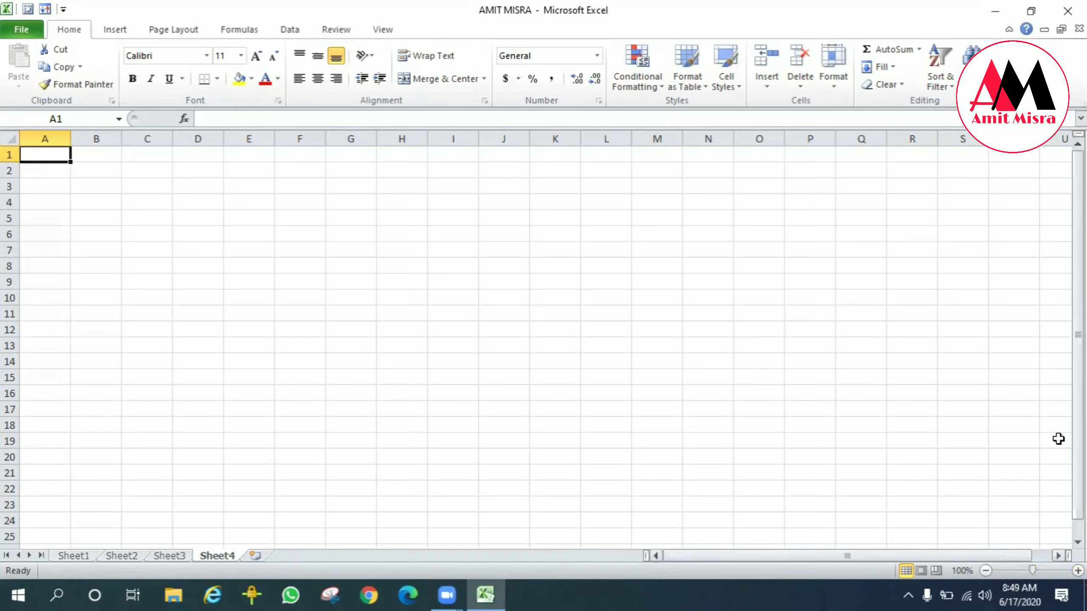
{"action": "mouse_move", "coordinate": [1078, 292]}
{"action": "left_mouse_down"}
{"action": "mouse_move", "coordinate": [1078, 308]}
{"action": "mouse_move", "coordinate": [1077, 292]}
{"action": "left_mouse_up"}
{"action": "left_click_drag", "start_coordinate": [836, 555], "coordinate": [940, 554]}
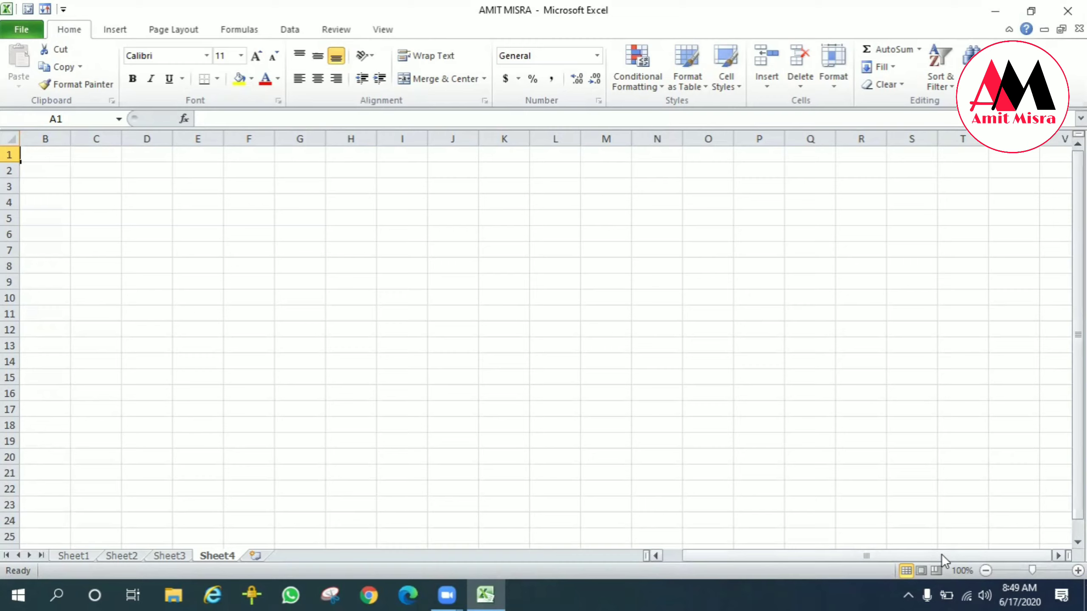
{"action": "left_click_drag", "start_coordinate": [941, 554], "coordinate": [1004, 543]}
{"action": "left_click_drag", "start_coordinate": [1078, 290], "coordinate": [1078, 306]}
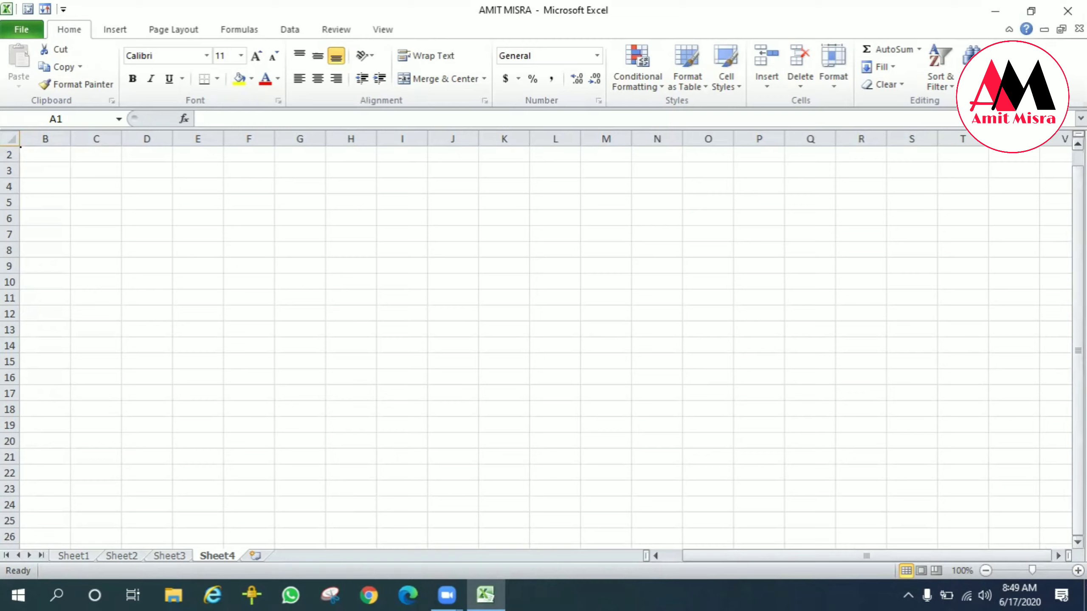
{"action": "mouse_move", "coordinate": [1078, 343]}
{"action": "left_mouse_down"}
{"action": "mouse_move", "coordinate": [1078, 326]}
{"action": "mouse_move", "coordinate": [1078, 342]}
{"action": "left_mouse_up"}
{"action": "left_click_drag", "start_coordinate": [848, 556], "coordinate": [982, 556]}
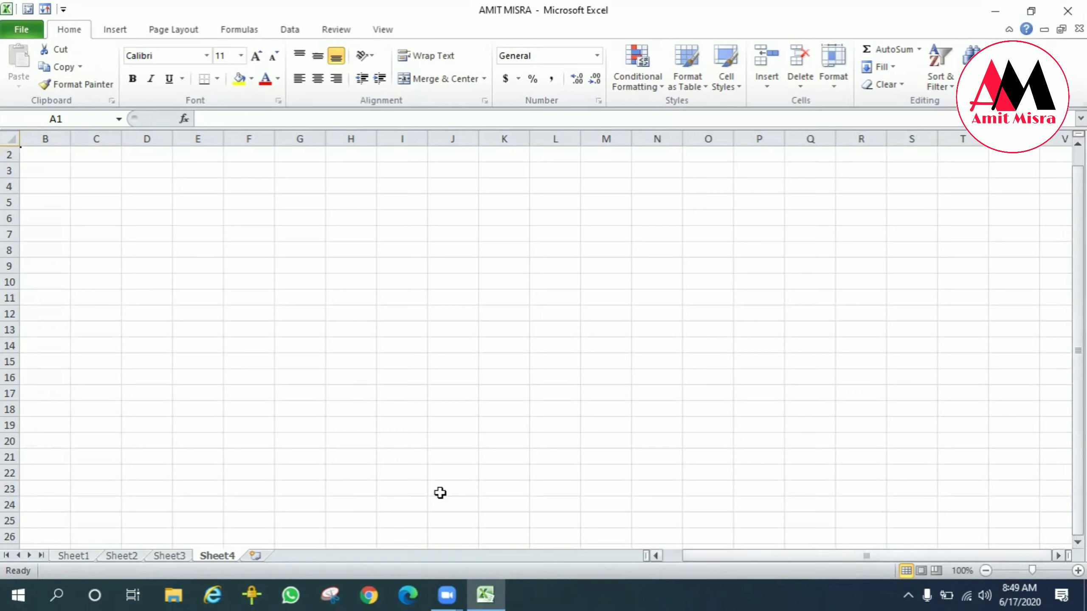
Step: Enter 10 in cell D6
{"action": "left_click", "coordinate": [151, 212]}
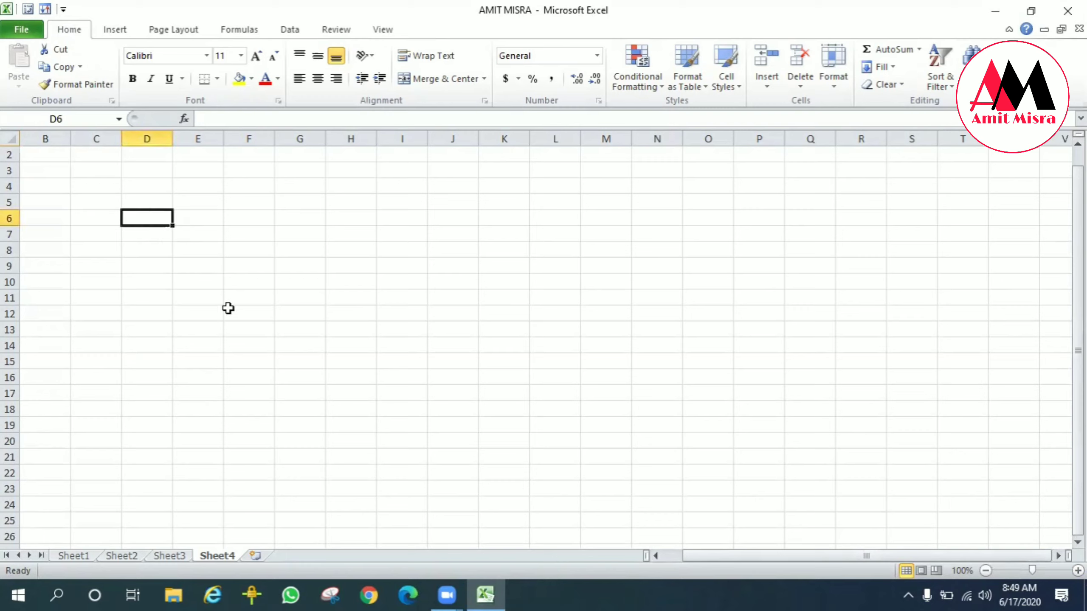
{"action": "type", "text": "10"}
{"action": "key", "text": "Return"}
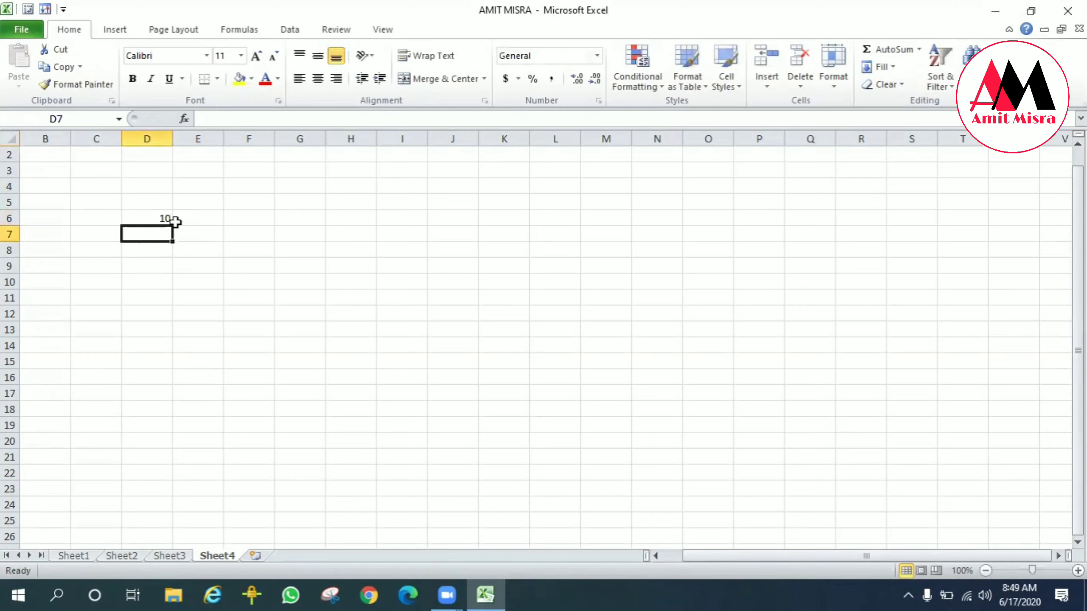
Step: Fill cell D6 down to D15 as a series, then undo both the fill and the entry
{"action": "left_click", "coordinate": [151, 214]}
{"action": "left_click_drag", "start_coordinate": [173, 225], "coordinate": [172, 366]}
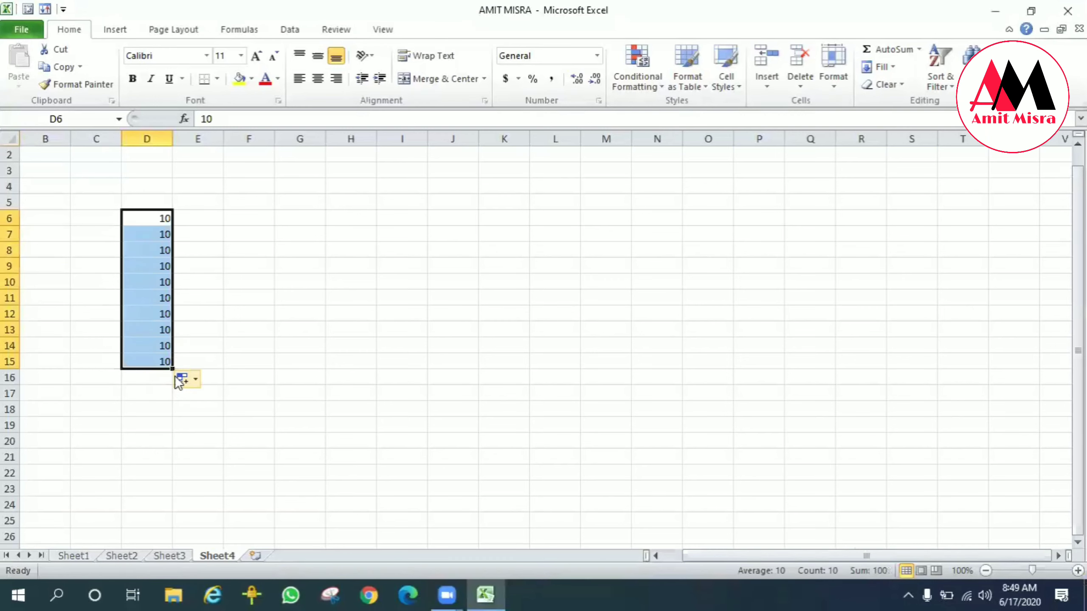
{"action": "left_click", "coordinate": [190, 382]}
{"action": "left_click", "coordinate": [212, 416]}
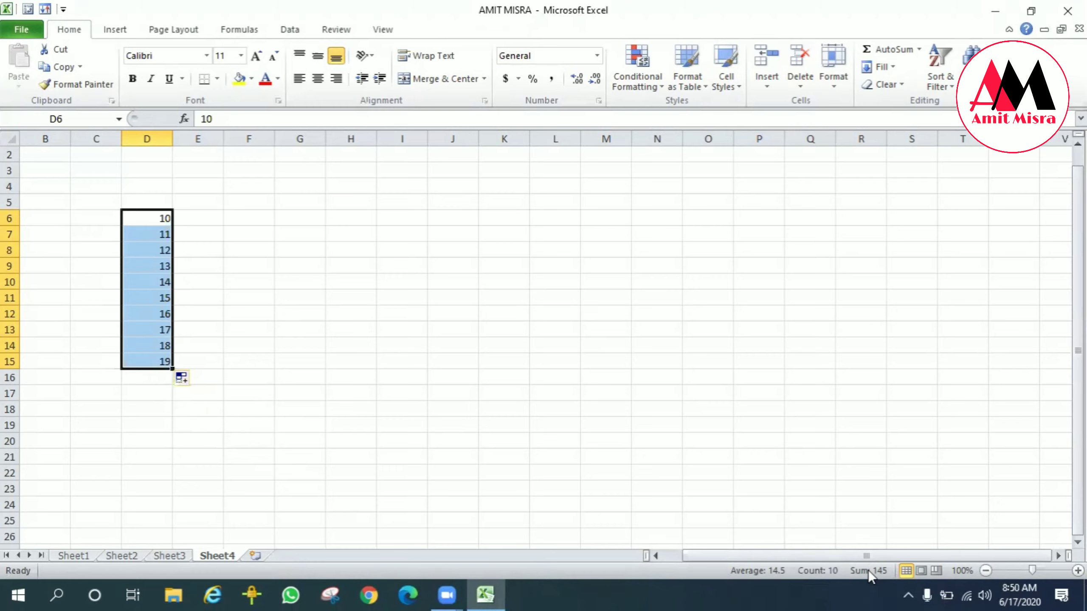
{"action": "key", "text": "ctrl+z"}
{"action": "key", "text": "ctrl+z"}
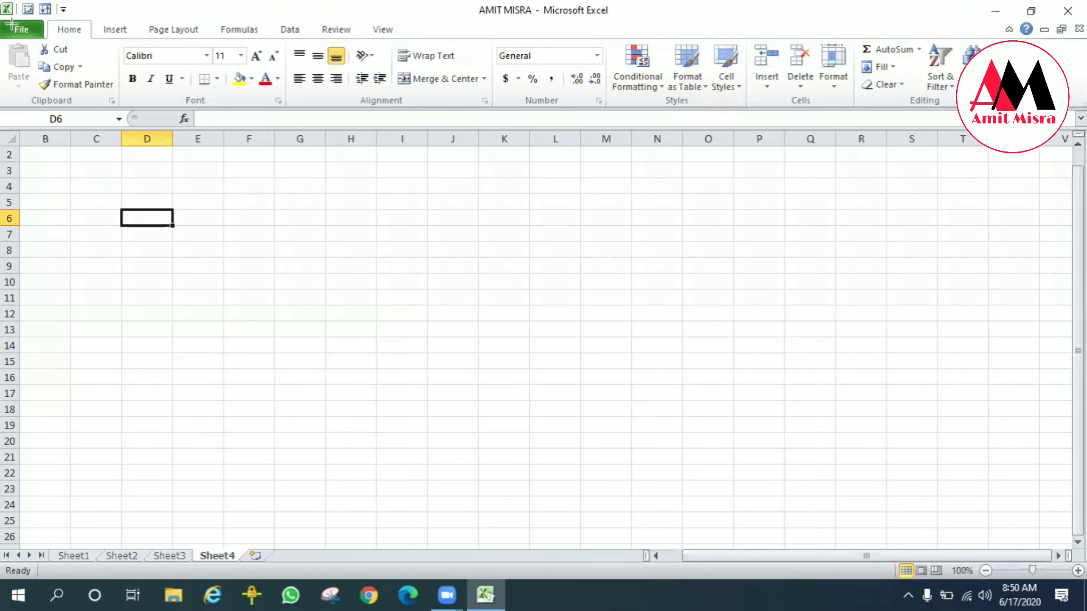
Step: Remove the Sort command from the Quick Access Toolbar
{"action": "mouse_move", "coordinate": [0, 1]}
{"action": "left_mouse_down"}
{"action": "mouse_move", "coordinate": [3, 22]}
{"action": "mouse_move", "coordinate": [87, 40]}
{"action": "left_mouse_up"}
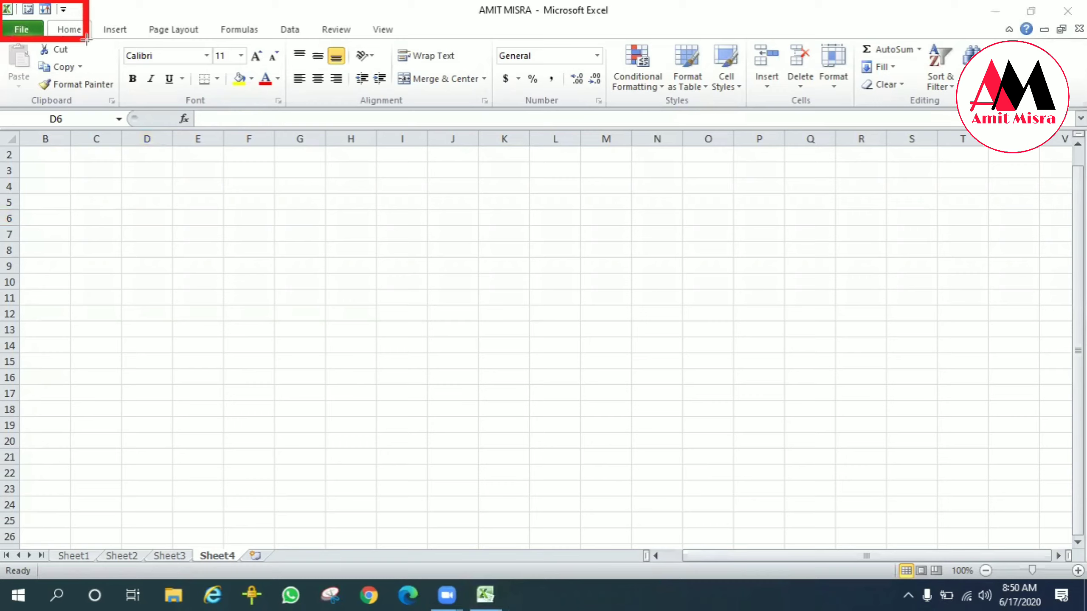
{"action": "key", "text": "e"}
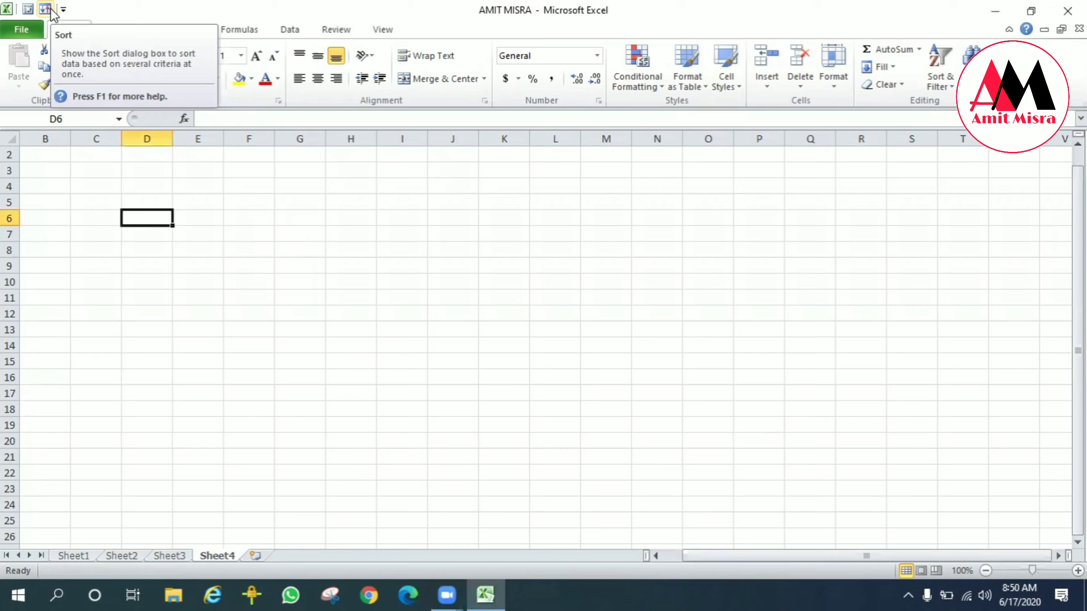
{"action": "right_click", "coordinate": [45, 10]}
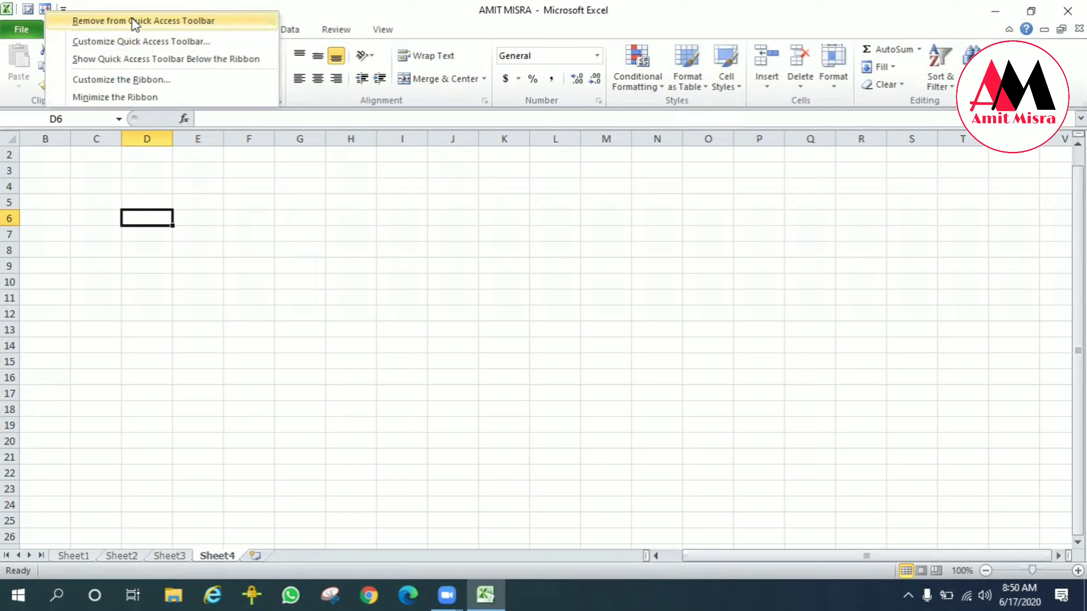
{"action": "left_click", "coordinate": [133, 19]}
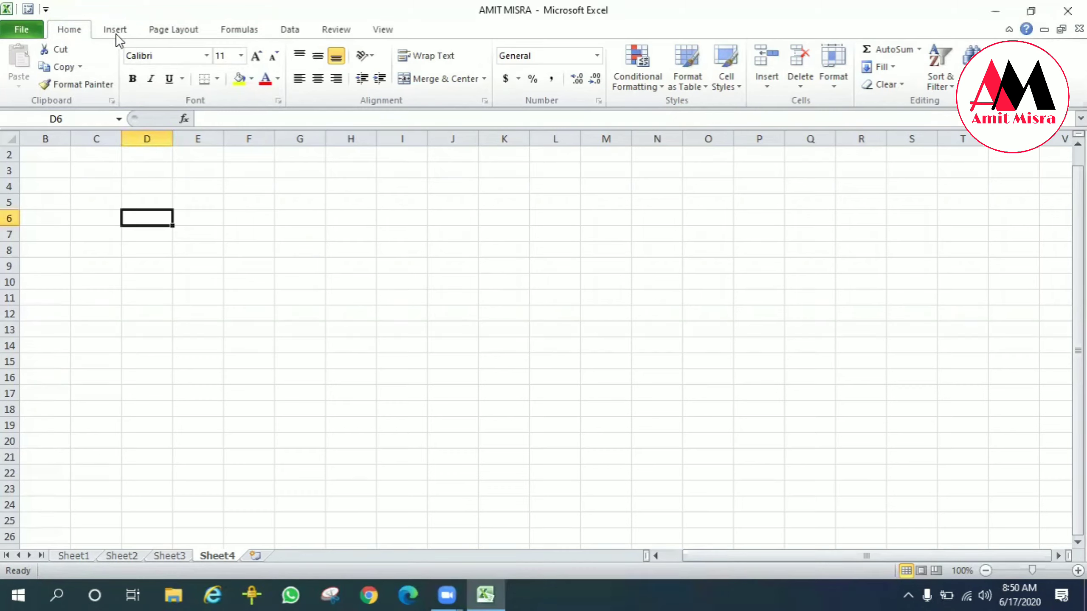
Step: Add the Filter command from the Data tab to the Quick Access Toolbar
{"action": "left_click", "coordinate": [287, 35]}
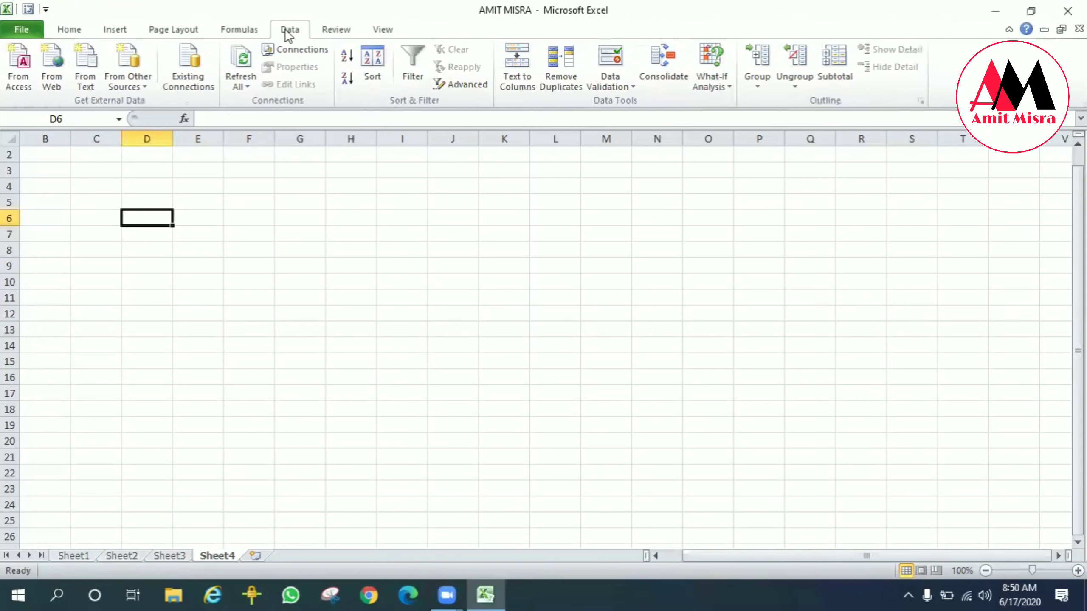
{"action": "right_click", "coordinate": [415, 64]}
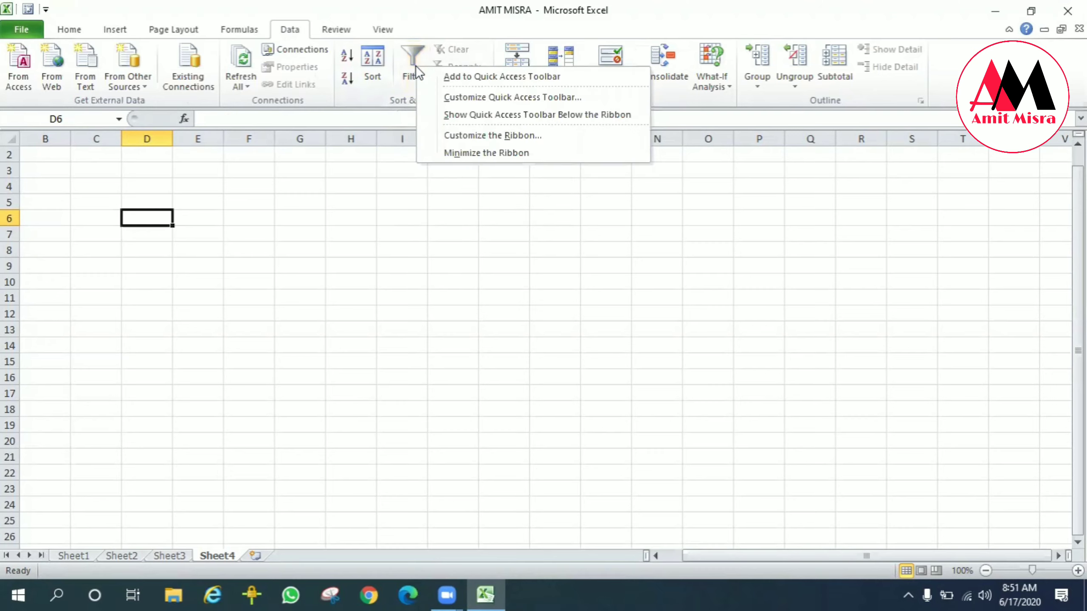
{"action": "left_click", "coordinate": [455, 76]}
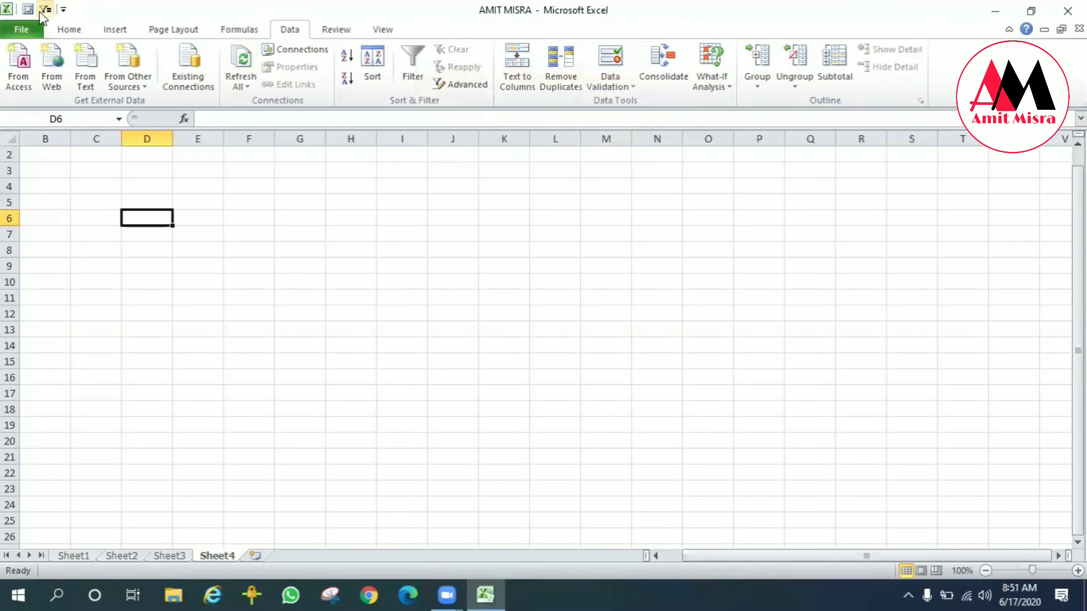